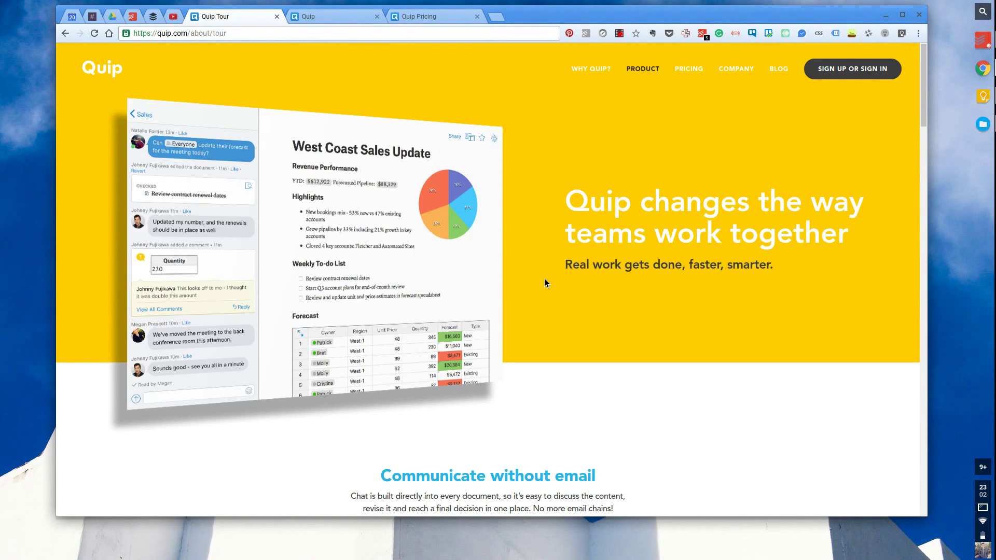
scroll(545, 282, "down", 5)
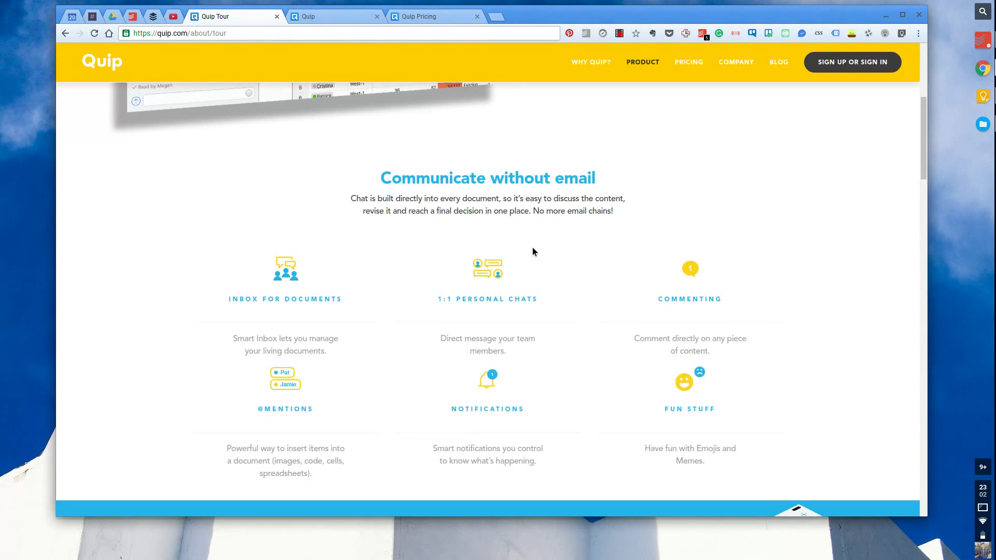
scroll(532, 250, "down", 7)
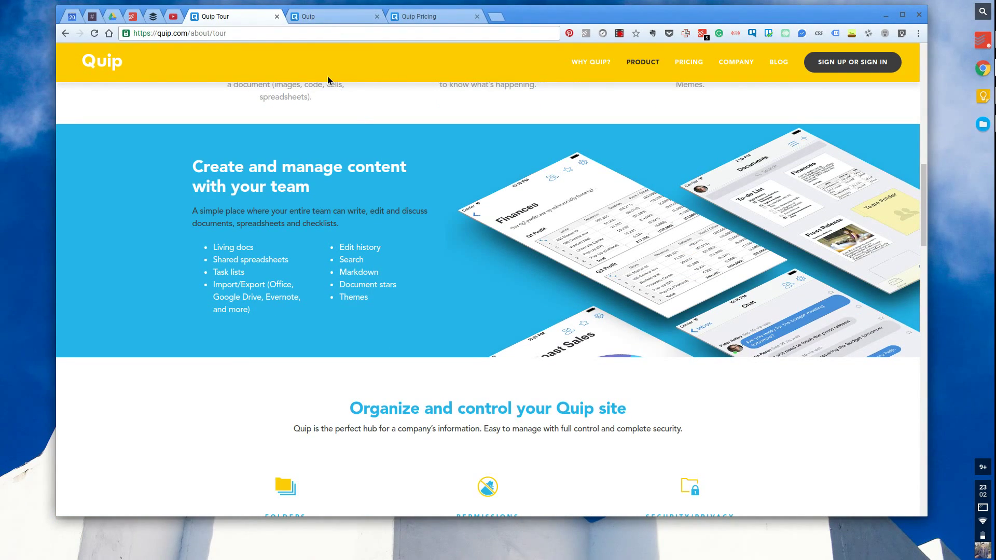
scroll(403, 189, "up", 5)
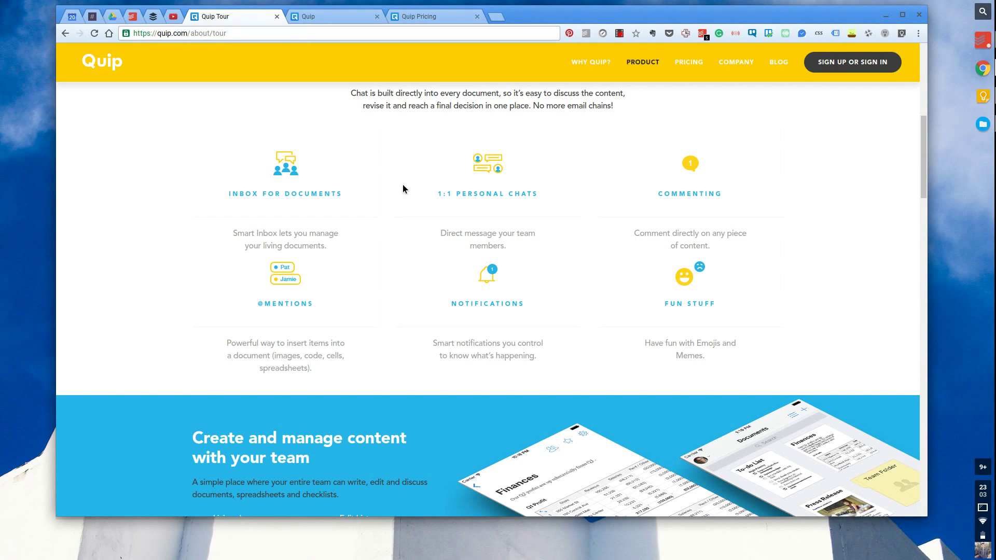
scroll(402, 185, "up", 4)
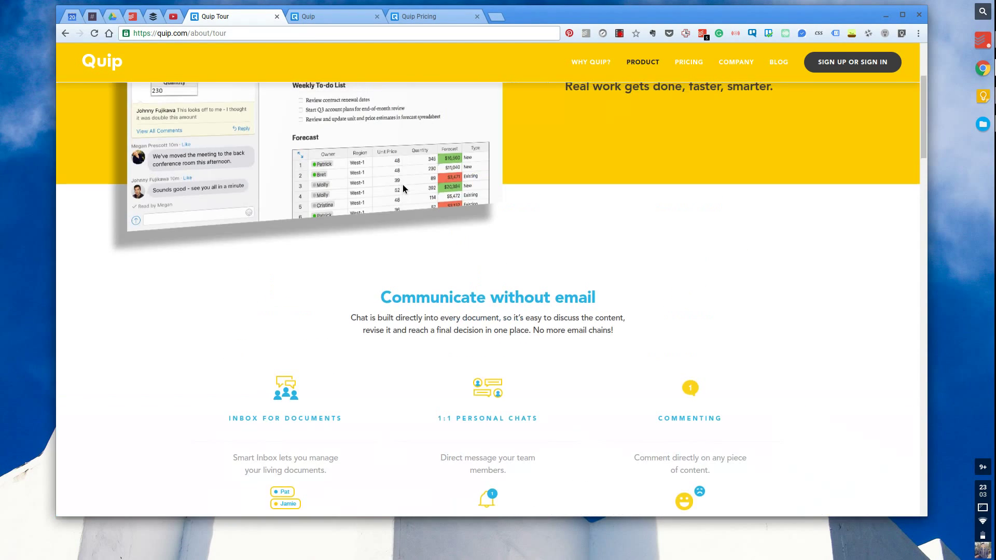
scroll(406, 192, "up", 4)
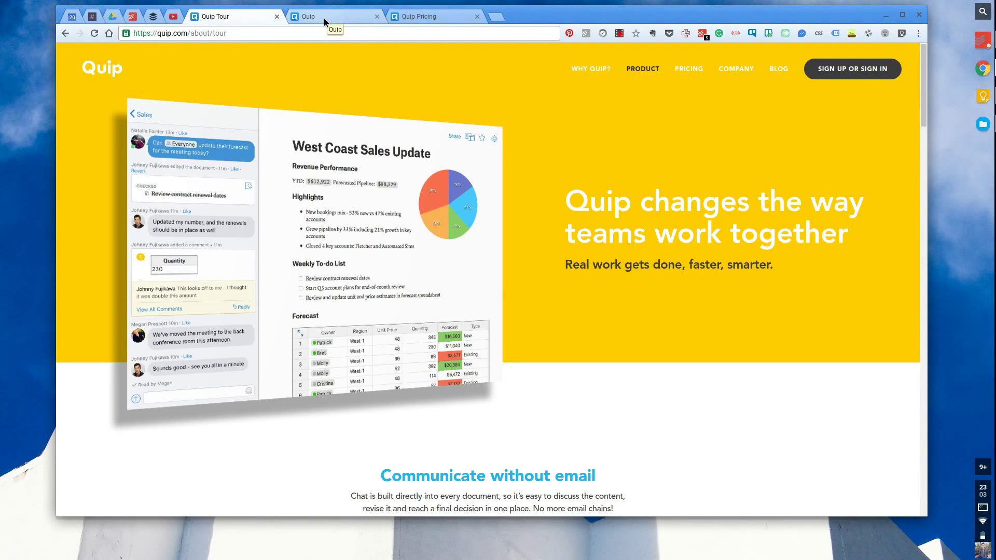
Step: Go from the Quip inbox through Private and All Documents into Folder 1
left_click(324, 17)
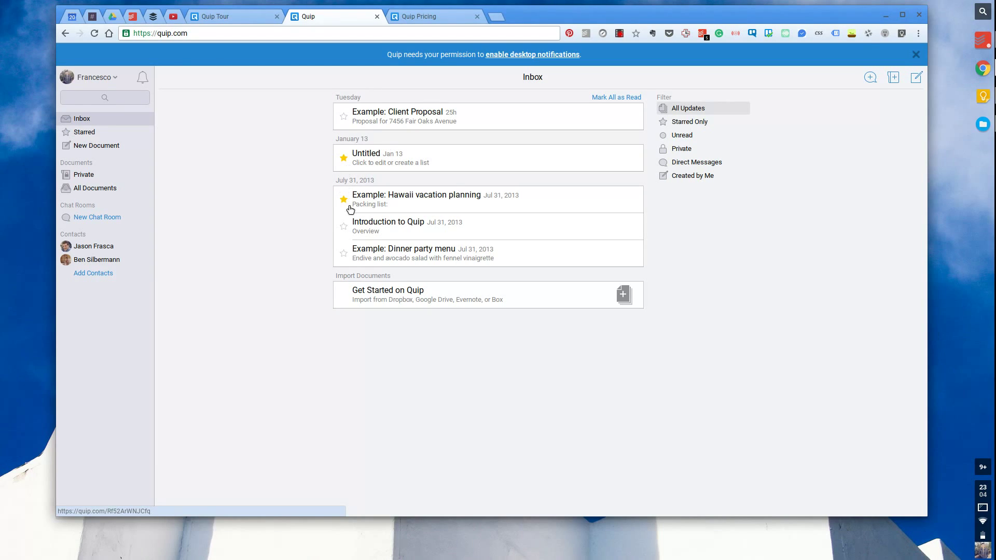
left_click(94, 177)
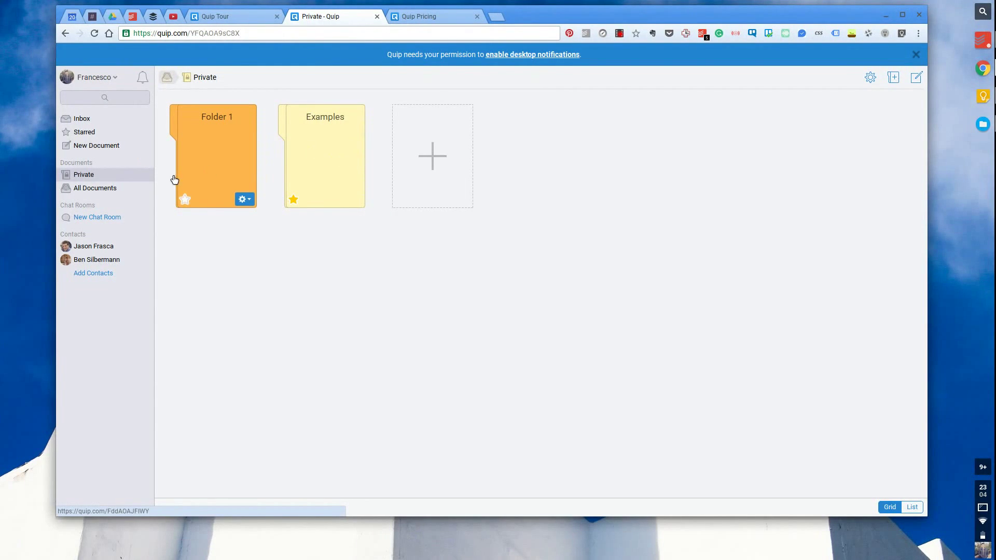
left_click(107, 193)
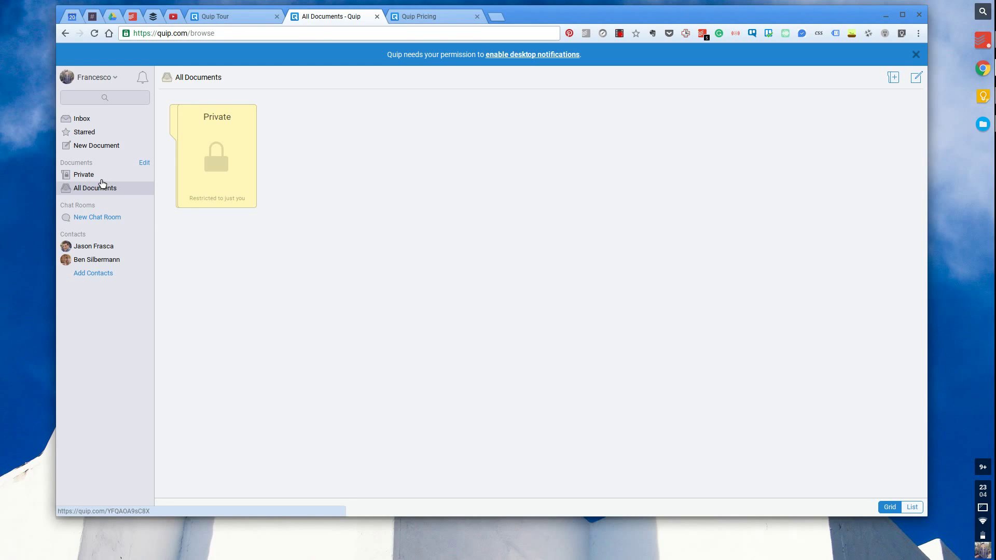
left_click(96, 179)
left_click(213, 160)
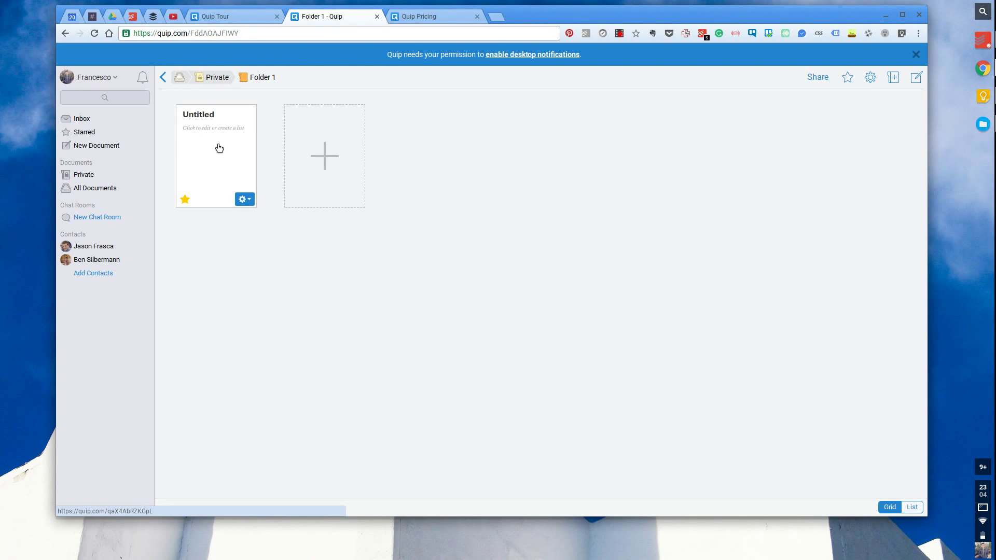
Step: Open the Untitled document and title it 'Hello.'
left_click(200, 139)
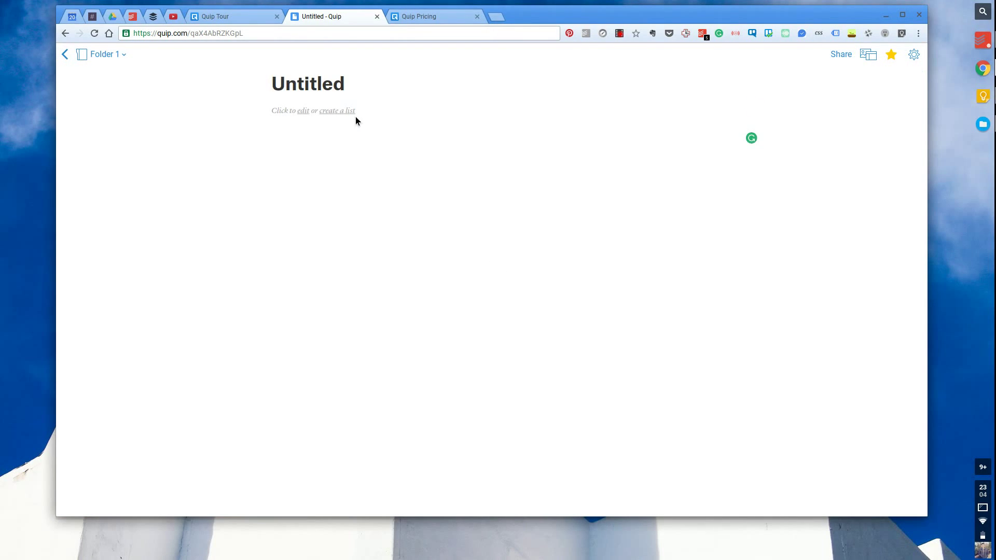
left_click(310, 126)
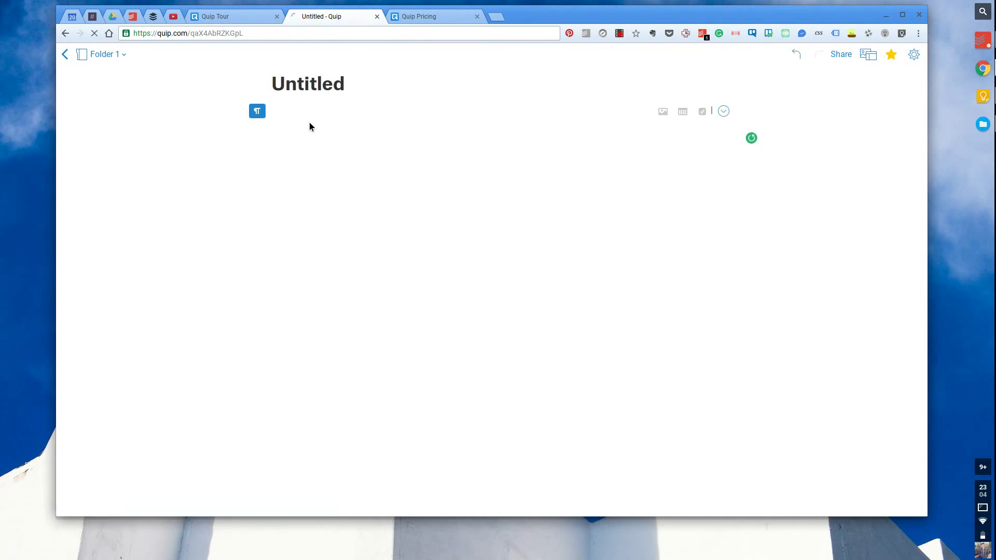
left_click(313, 94)
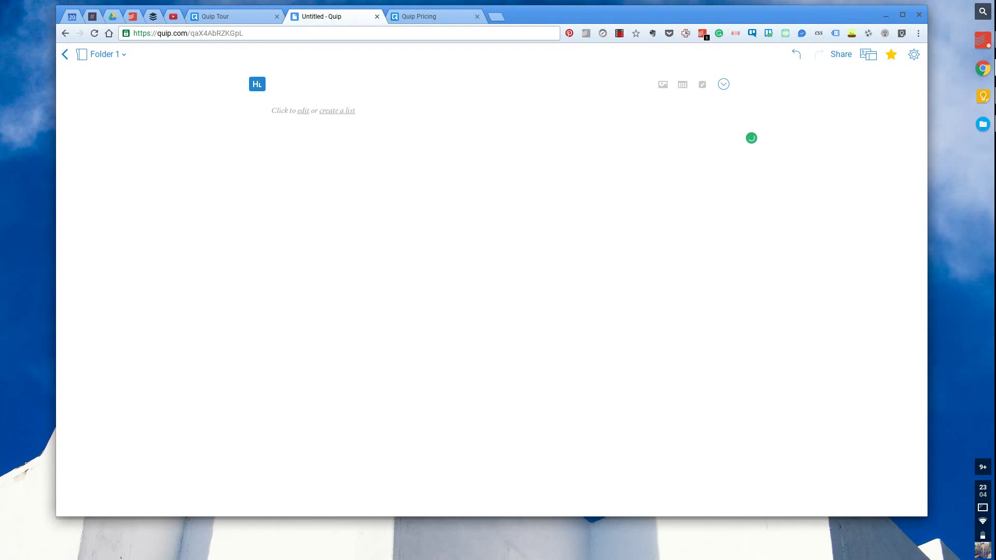
type("Hello.")
key("Return")
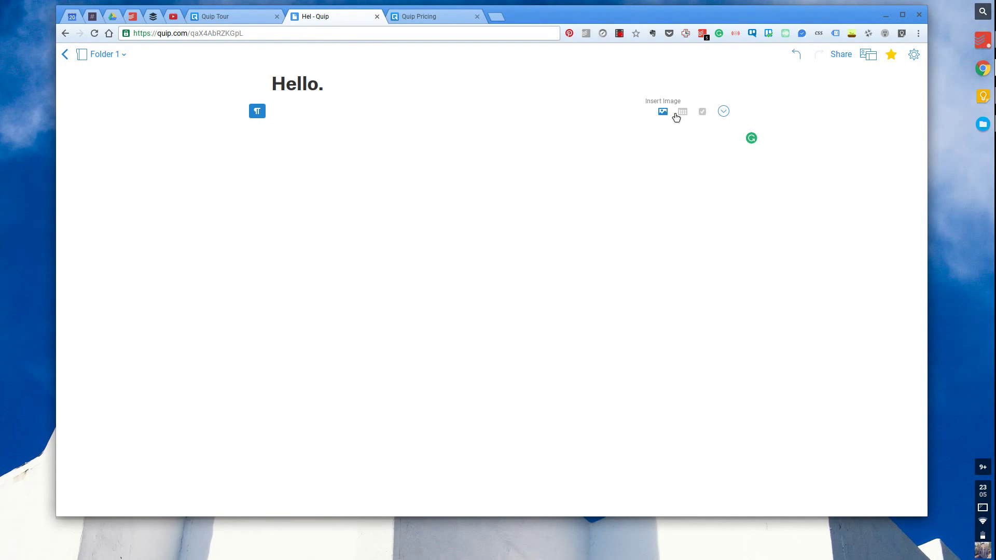
Step: Write the body lines 'Hello.' and 'As they mention.' under the title
left_click(723, 112)
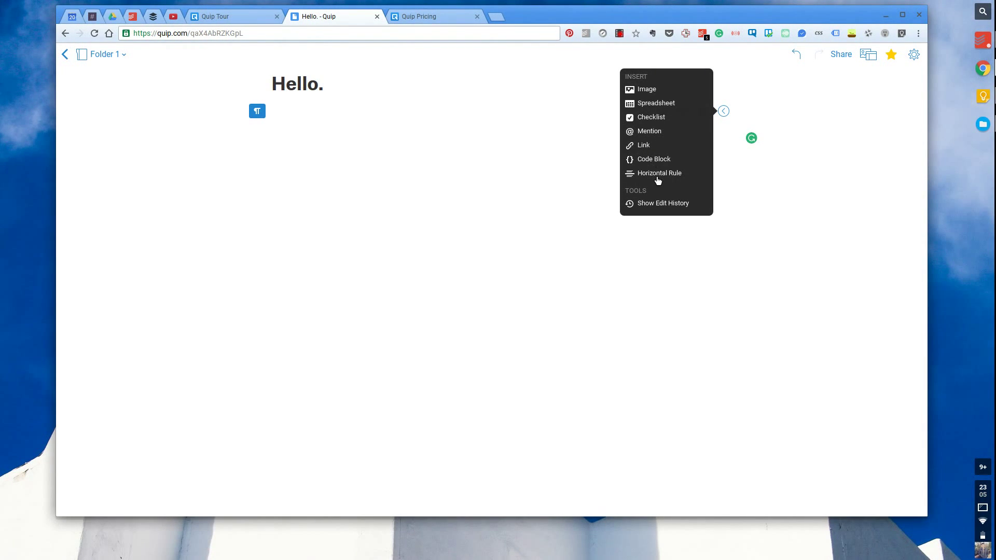
left_click(338, 130)
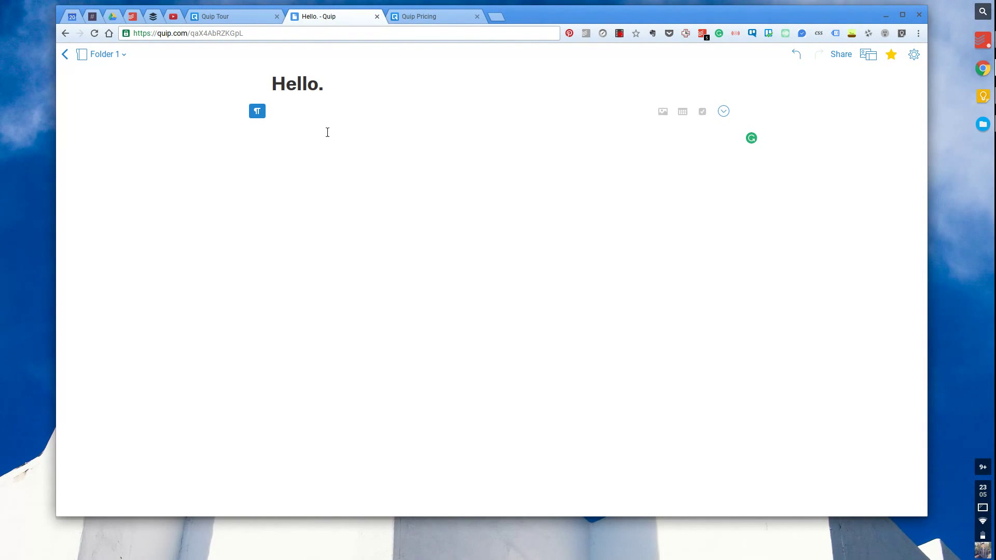
type("Hello.")
key("Return")
type("They")
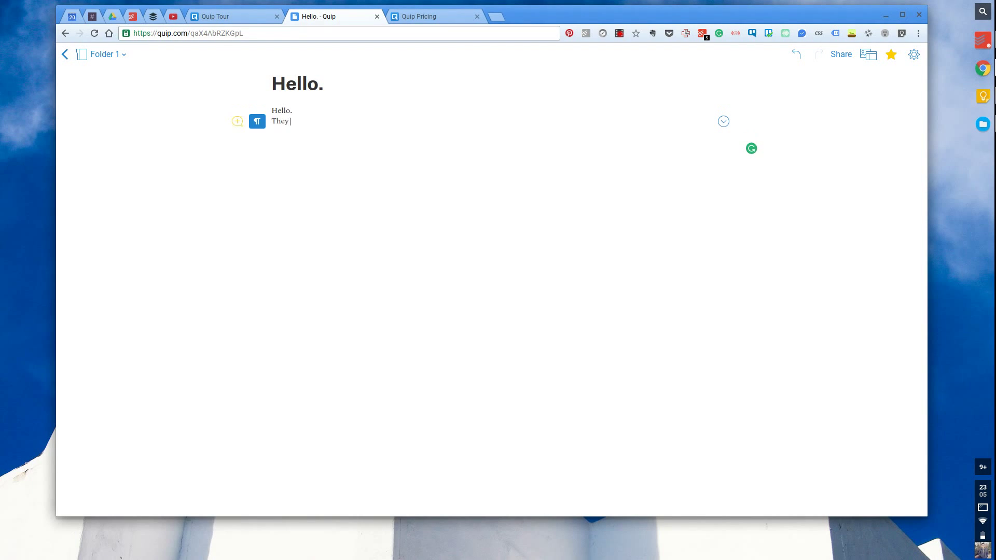
key("BackSpace")
key("BackSpace")
key("BackSpace")
key("BackSpace")
type("As they mention.")
Step: Post a 'Hello.' comment on the 'As they mention.' line
left_click(240, 123)
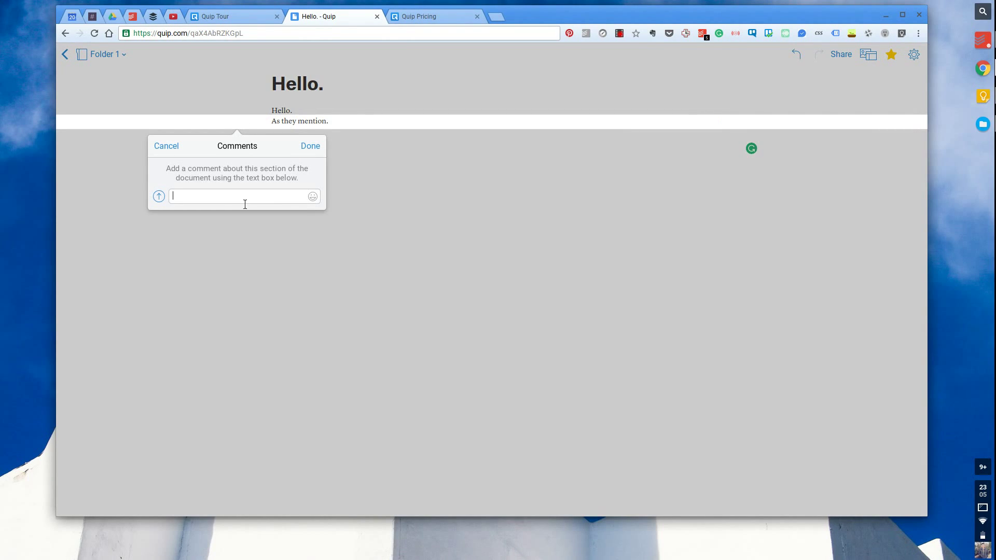
type("Hello.")
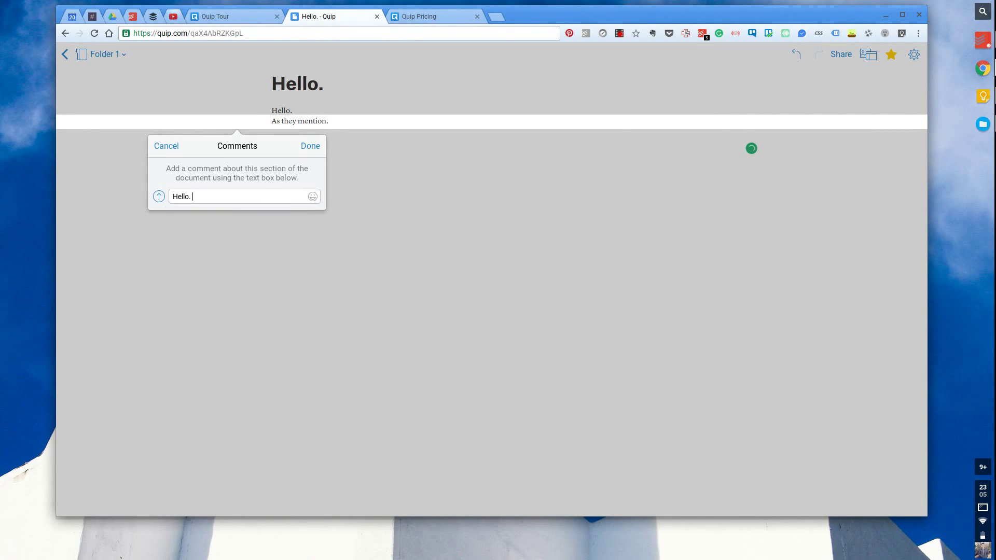
key("Return")
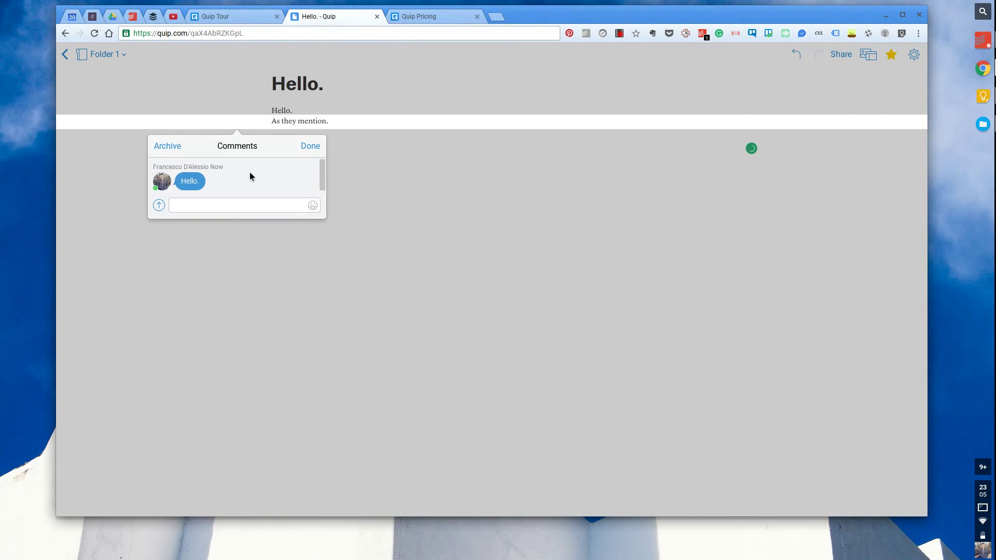
Step: Post a second comment mentioning a contact followed by '- Demo.', then close the comments
type("@")
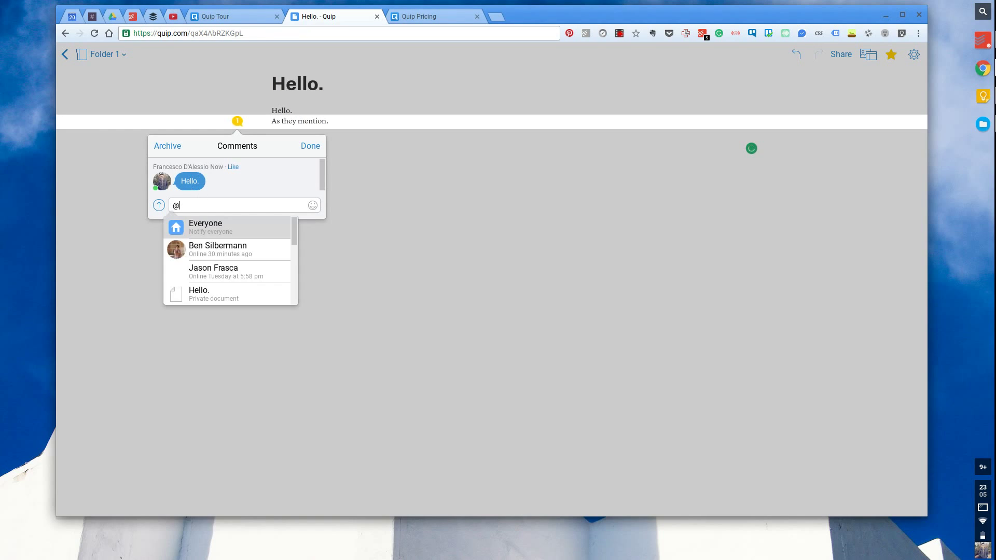
key("Down")
key("Down")
key("Return")
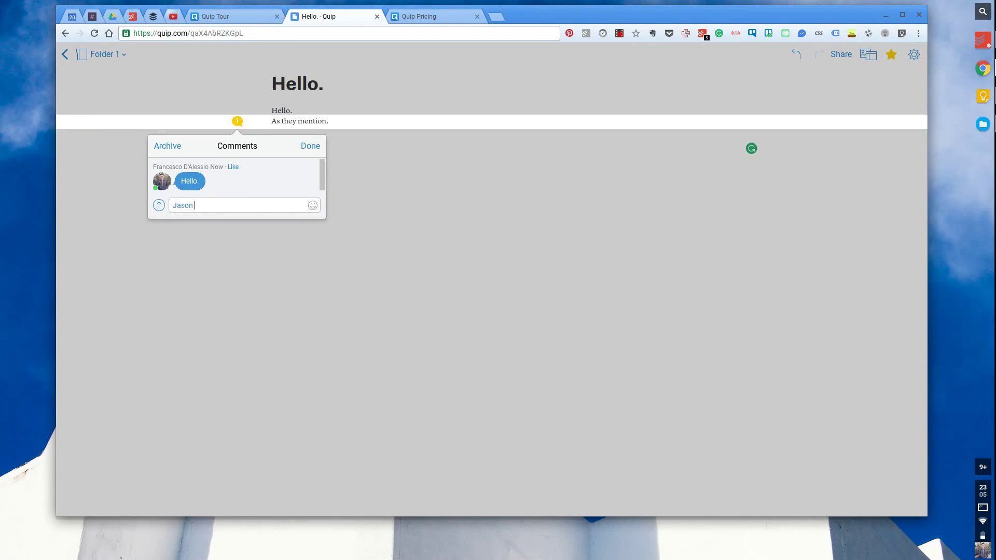
type("- Demo.")
key("Return")
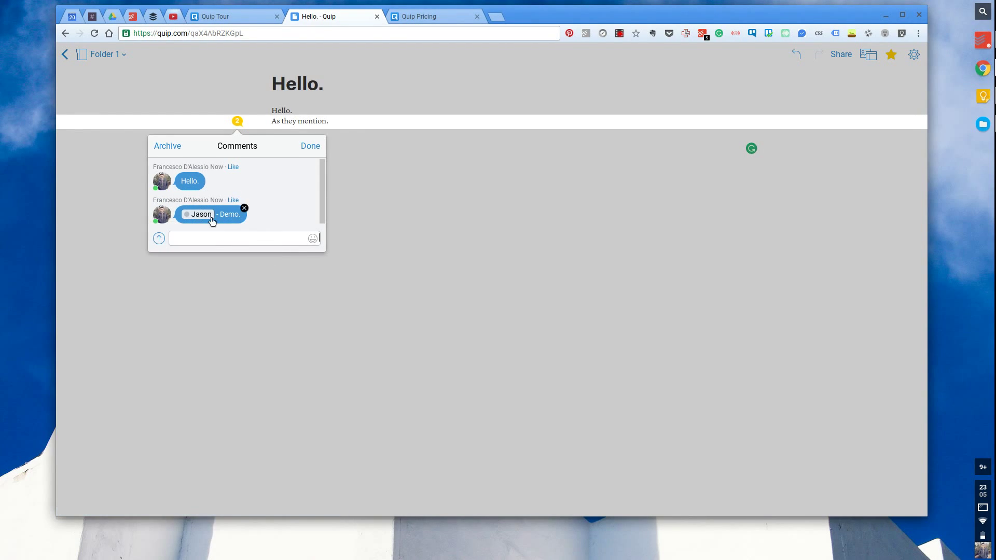
mouse_move(201, 216)
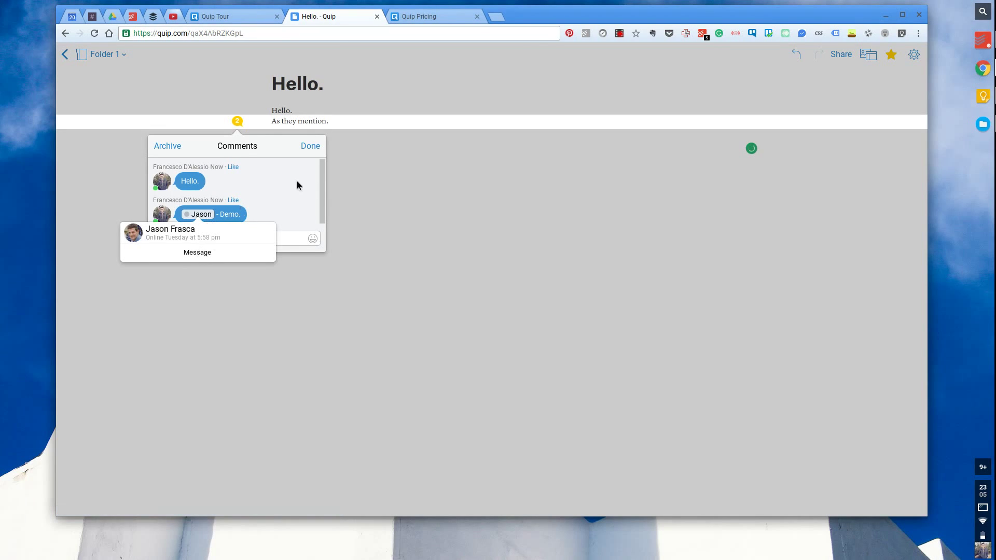
left_click(309, 147)
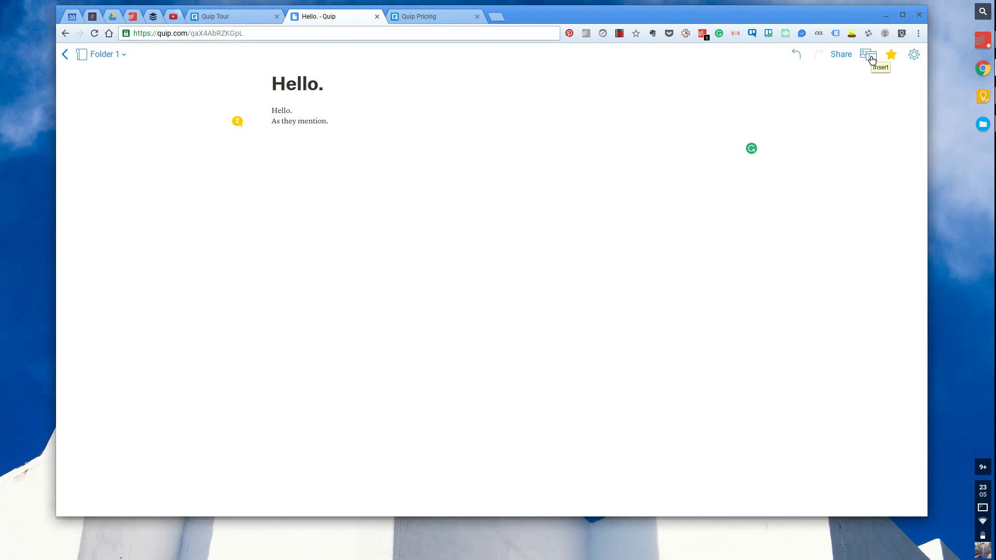
Step: Upload the Chrome Web Store extensions screenshot from Downloads onto a new line below 'As they mention.'
left_click(499, 161)
key("Return")
left_click(665, 134)
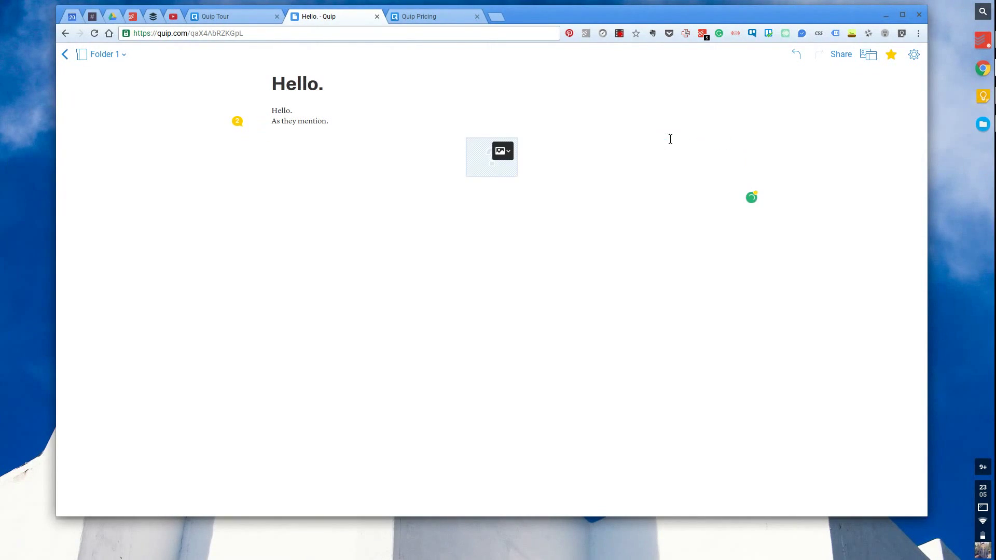
left_click(506, 156)
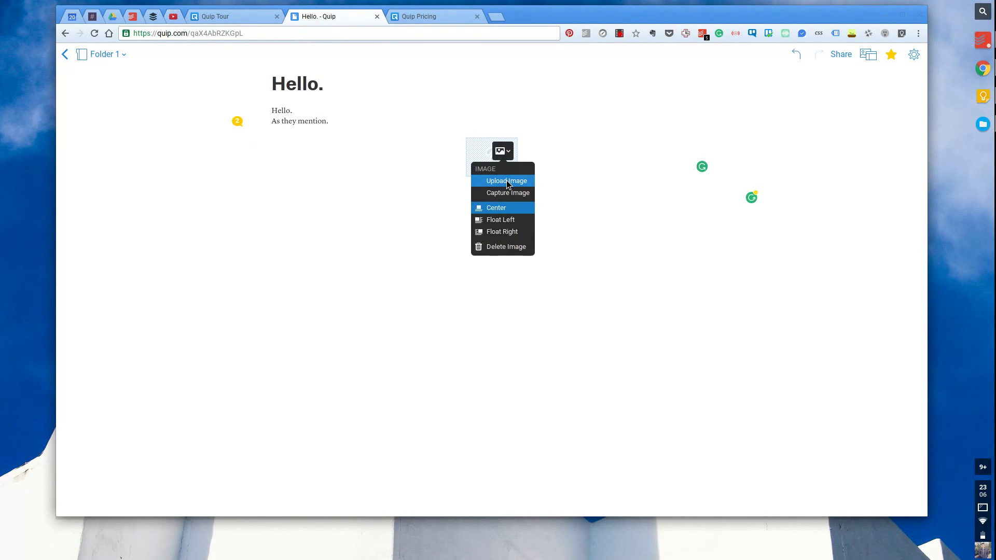
left_click(507, 180)
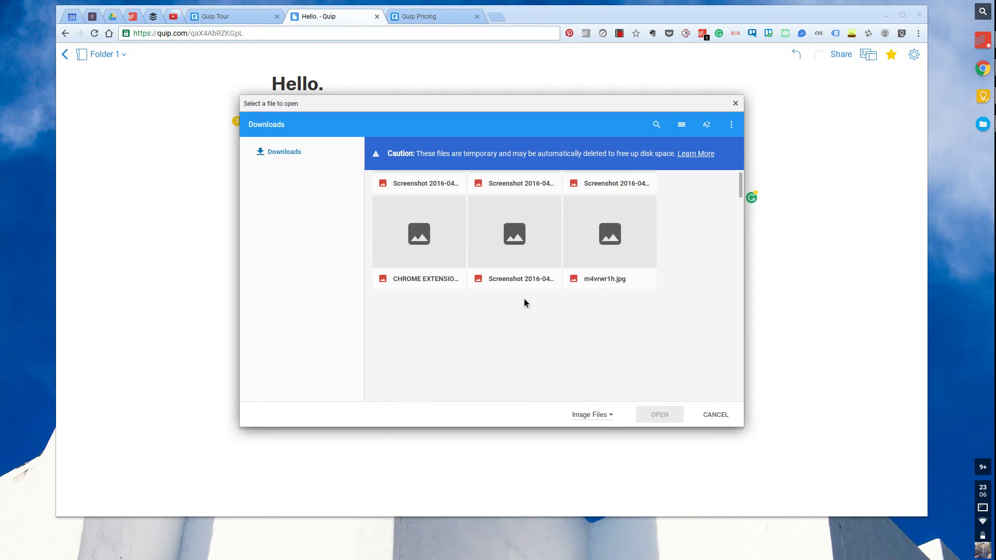
left_click(456, 275)
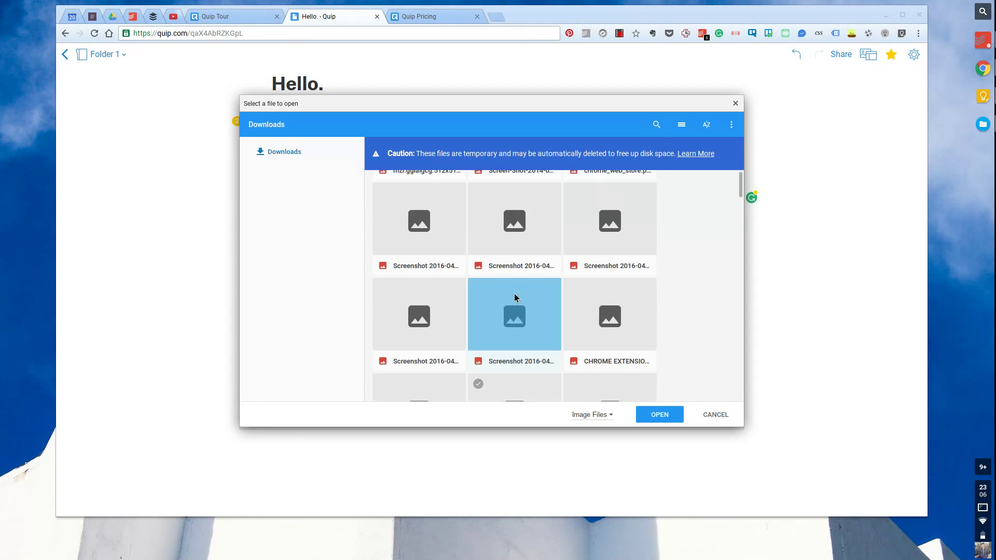
left_click(585, 328)
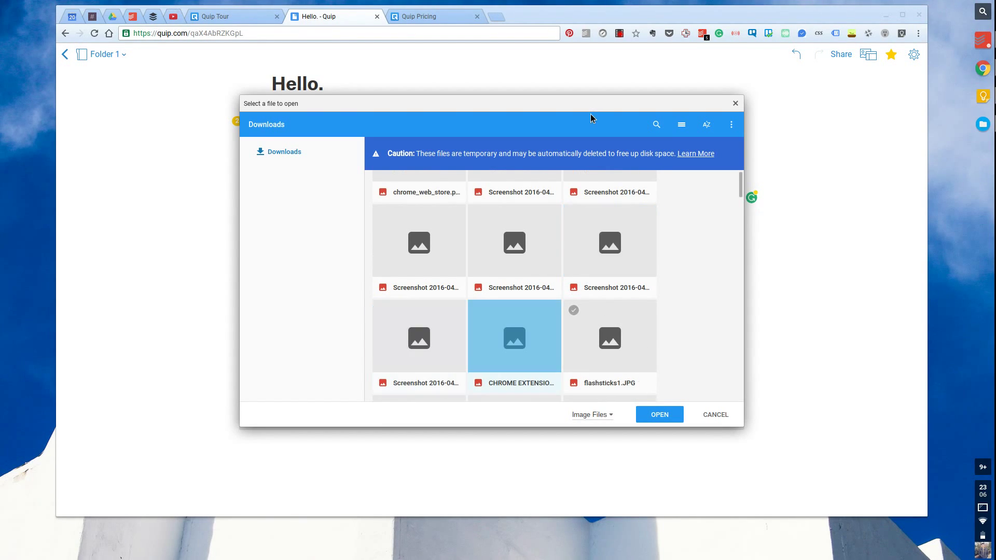
double_click(521, 338)
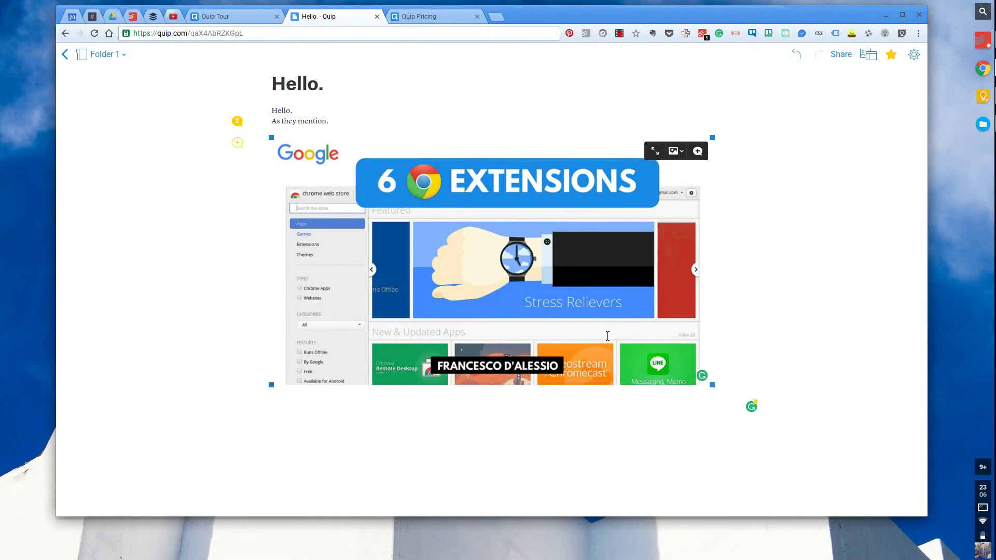
Step: Resize the Chrome Web Store screenshot to a small thumbnail and set it to Float Right
left_click_drag(711, 384, 643, 357)
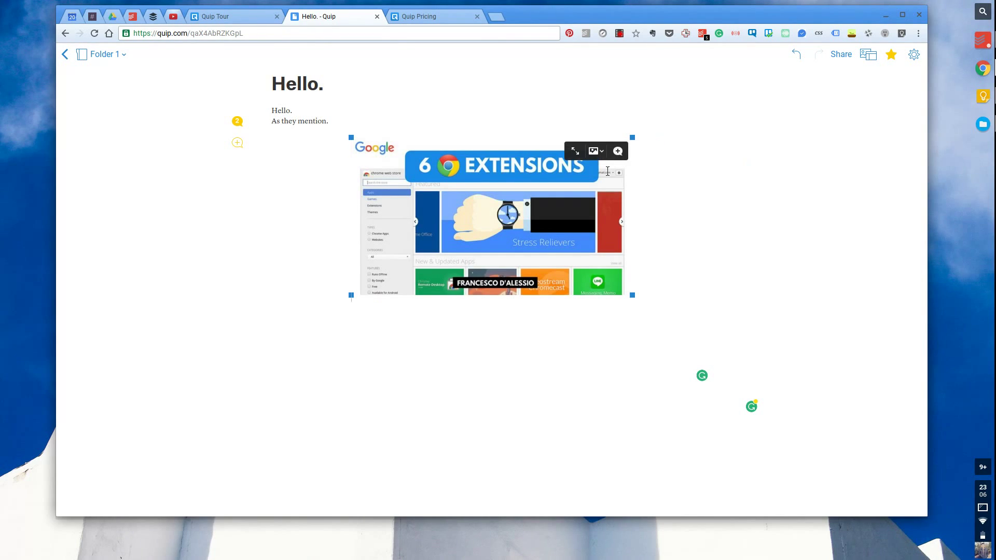
left_click(595, 151)
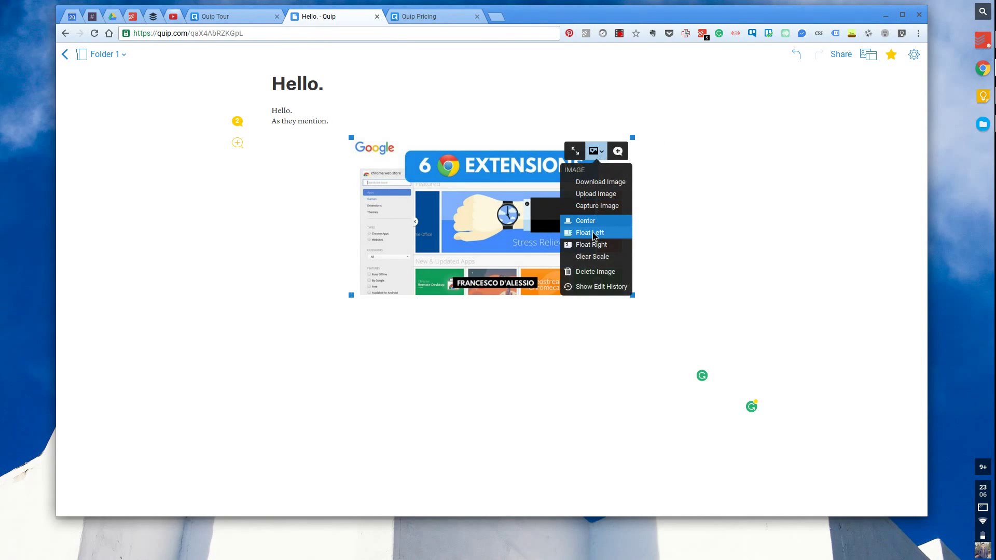
left_click(592, 244)
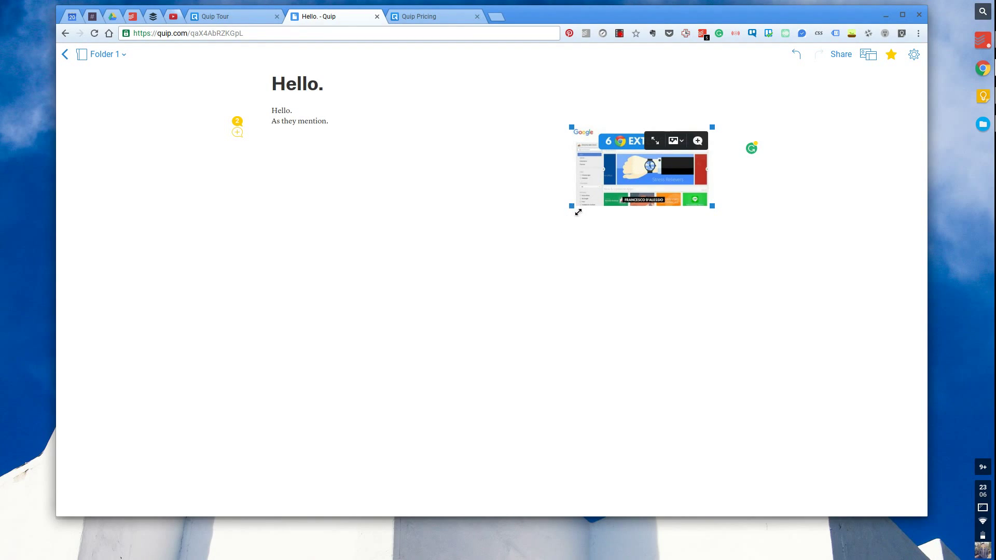
left_click(585, 278)
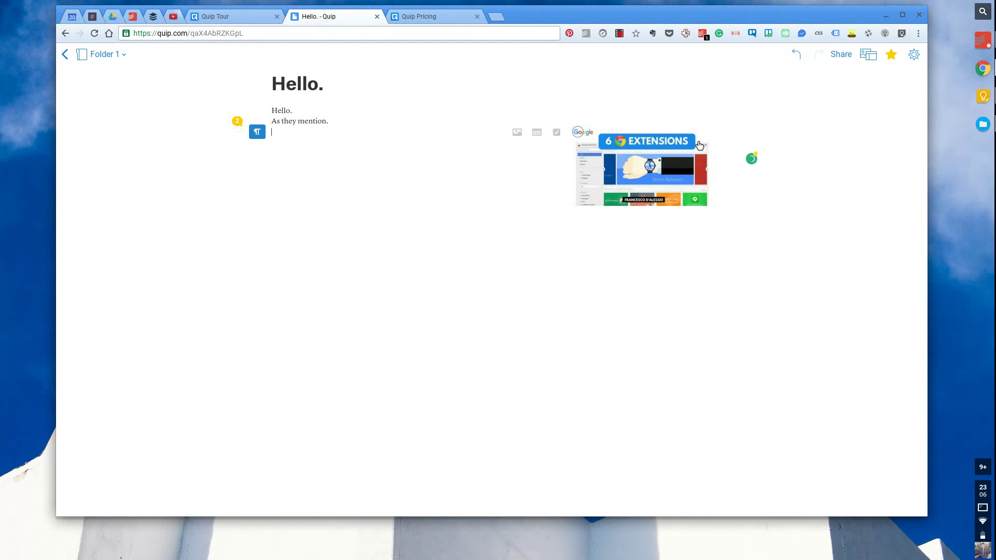
left_click(698, 143)
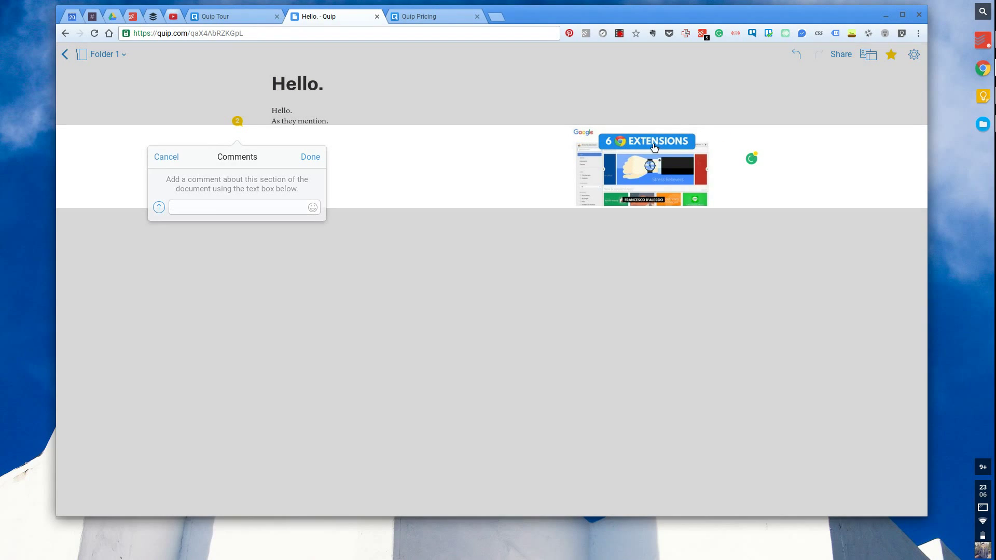
left_click(653, 148)
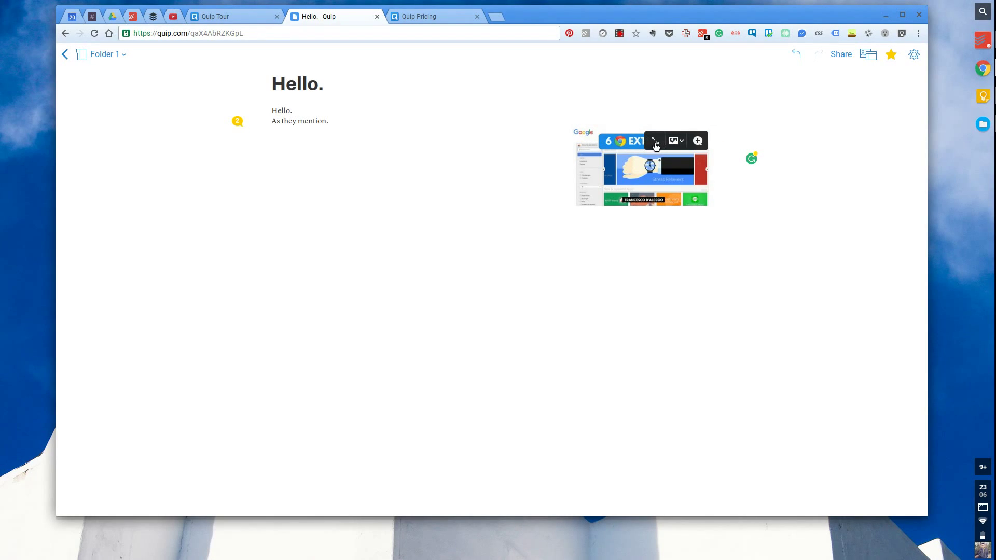
left_click(277, 200)
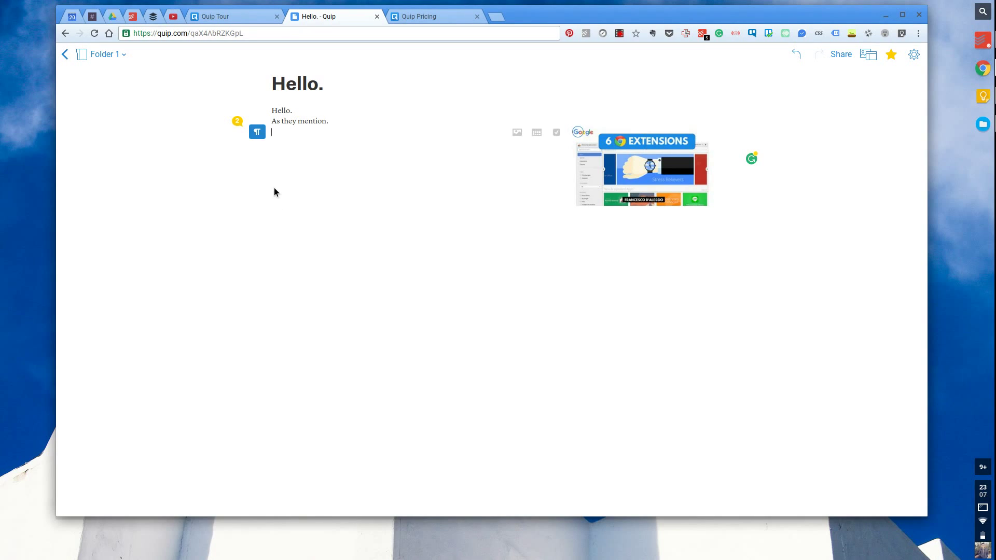
Step: Make a checklist with two 'Hello' items, dismissing the @ insert list without adding anything
left_click(557, 132)
type("Hello")
key("Return")
type("Hello @")
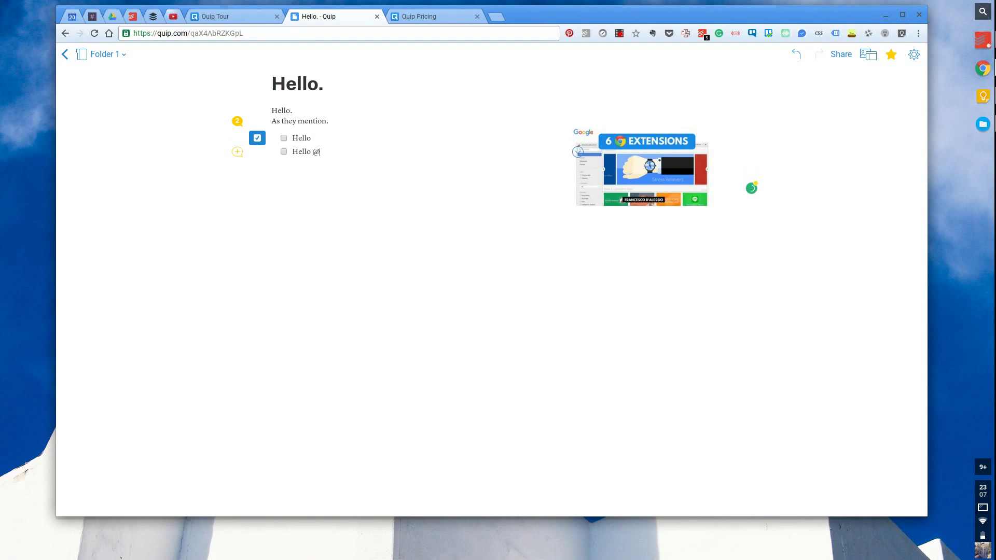
key("BackSpace")
type("@")
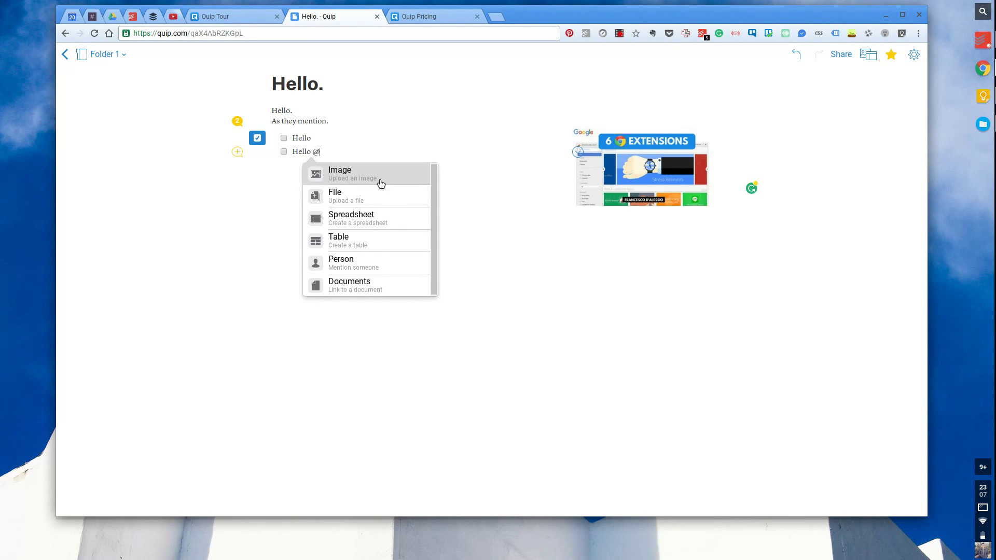
key("BackSpace")
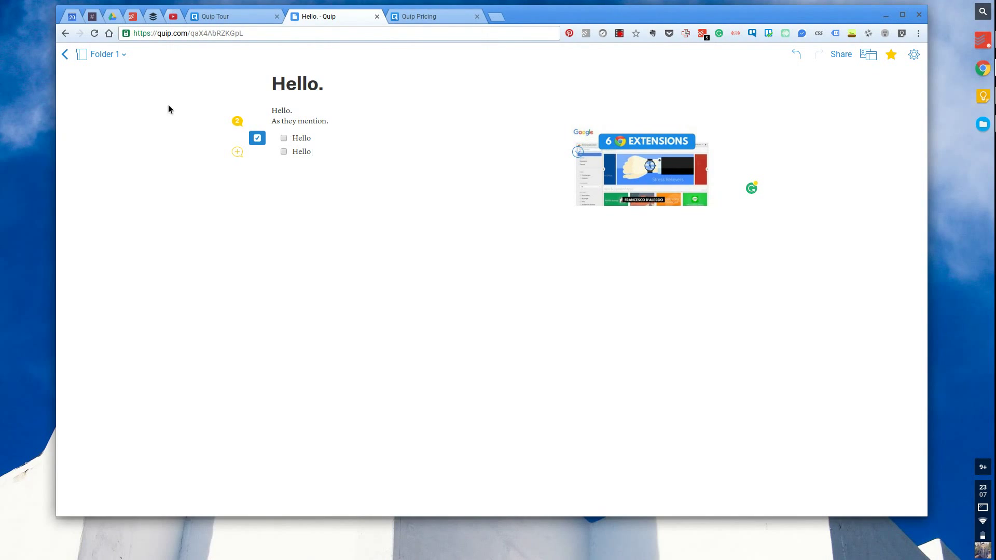
Step: Open Folder 1 holding the Hello document and glance at the document's options menu
left_click(85, 57)
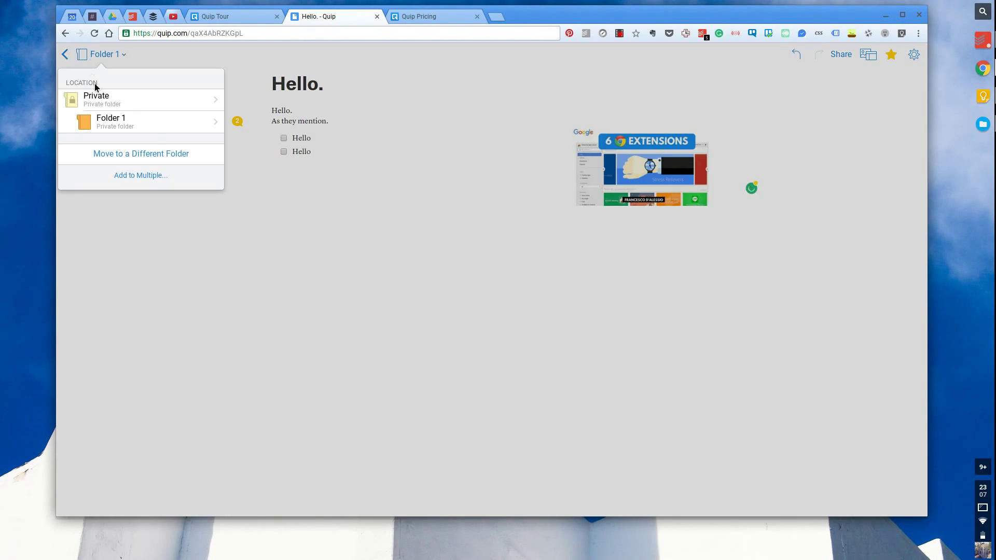
left_click(64, 55)
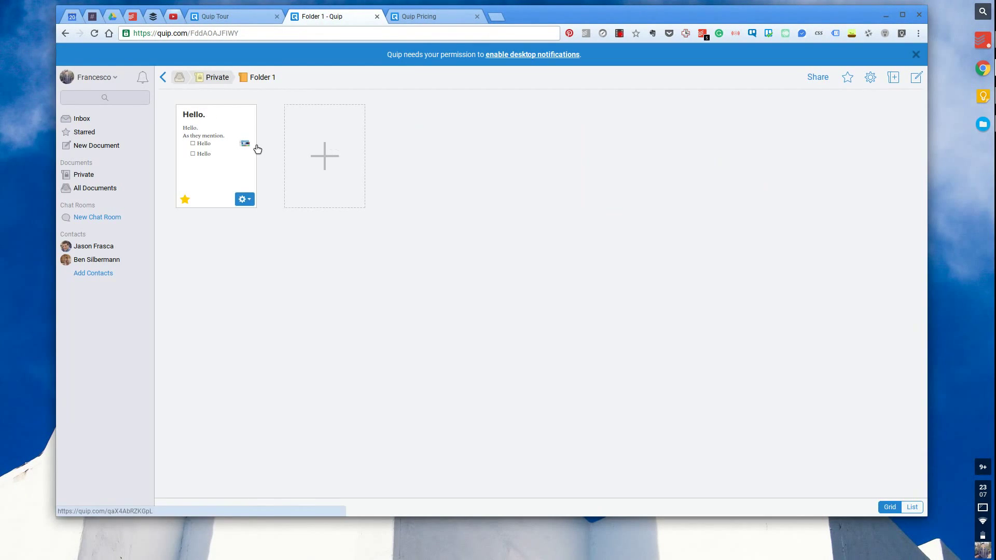
left_click(250, 199)
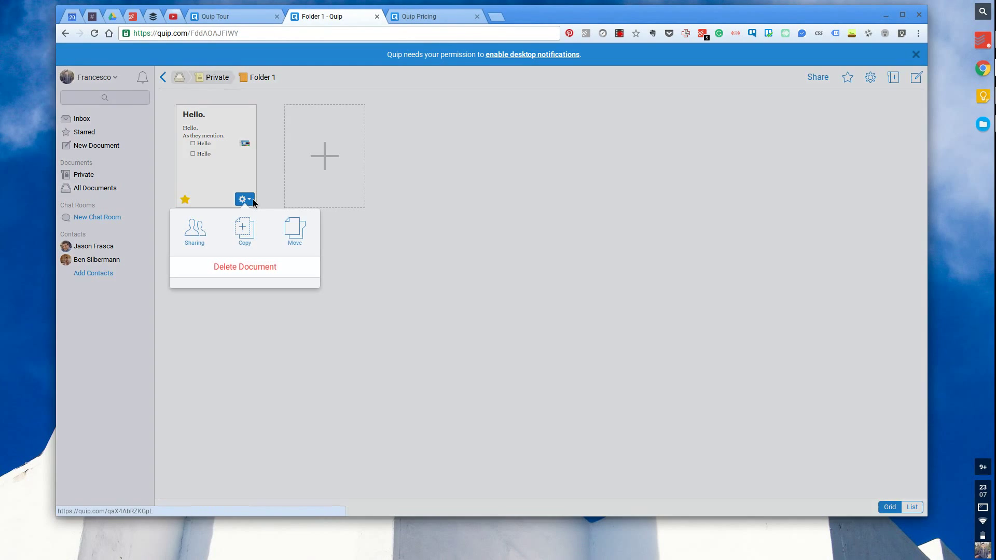
left_click(344, 240)
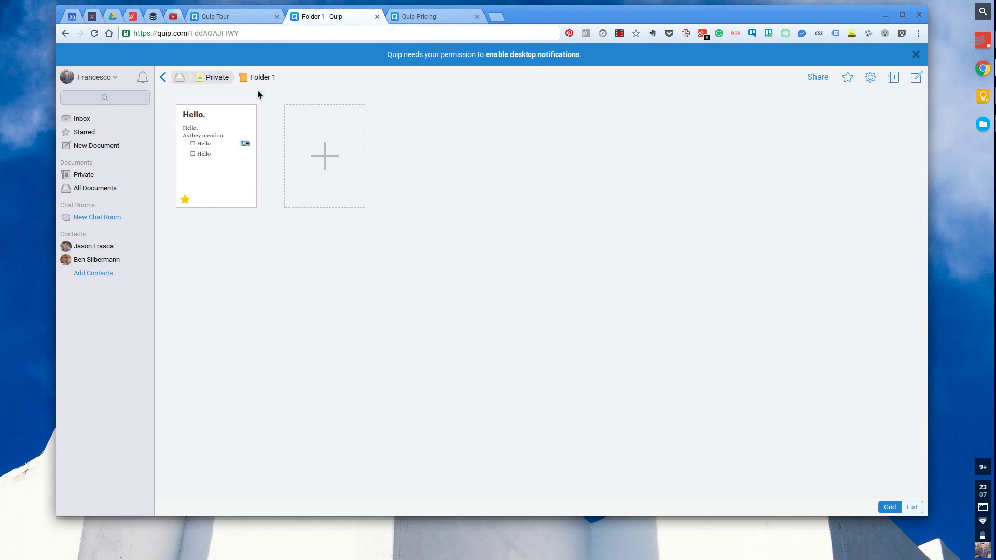
Step: Go up to Private, glance at the Examples folder's options, then return to the Inbox
left_click(223, 80)
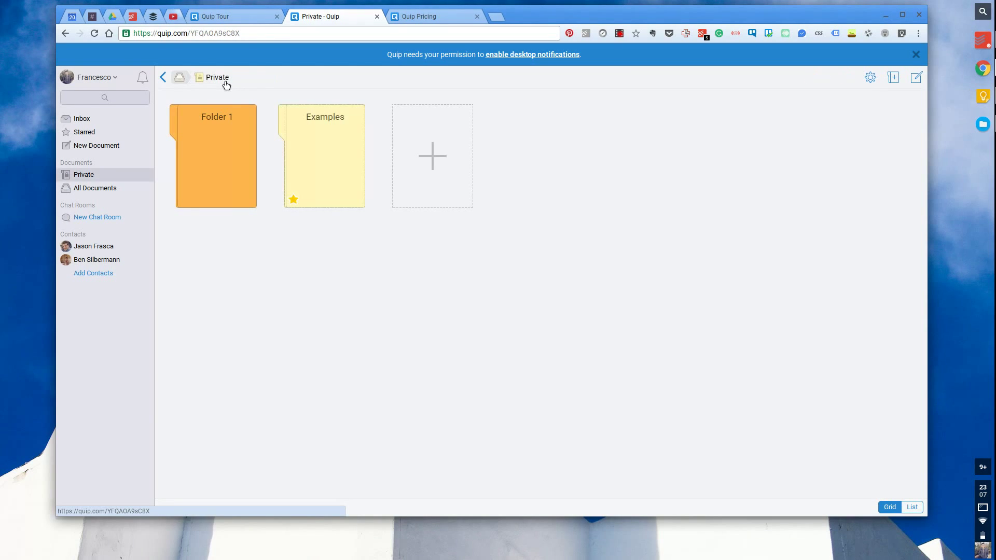
mouse_move(349, 140)
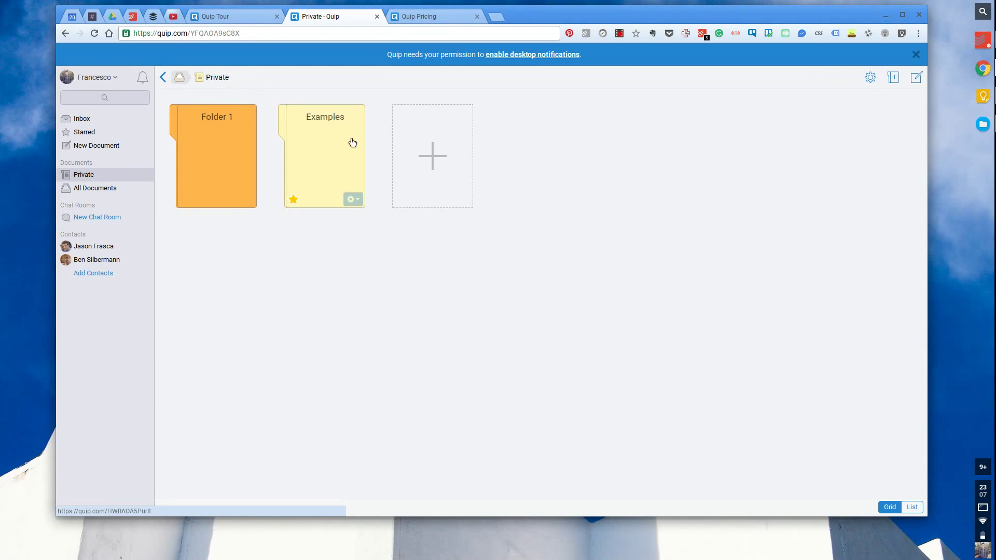
left_click(353, 200)
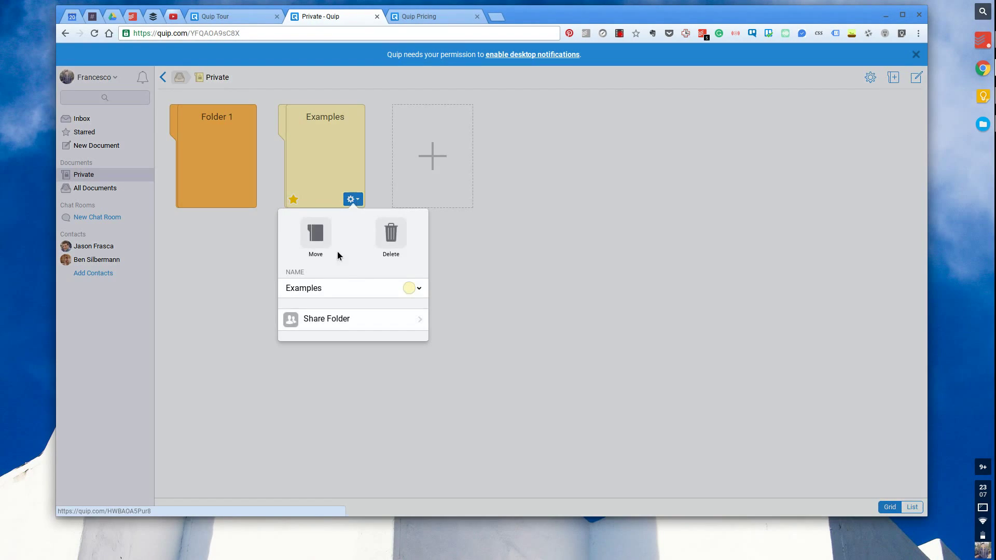
left_click(255, 259)
left_click(89, 123)
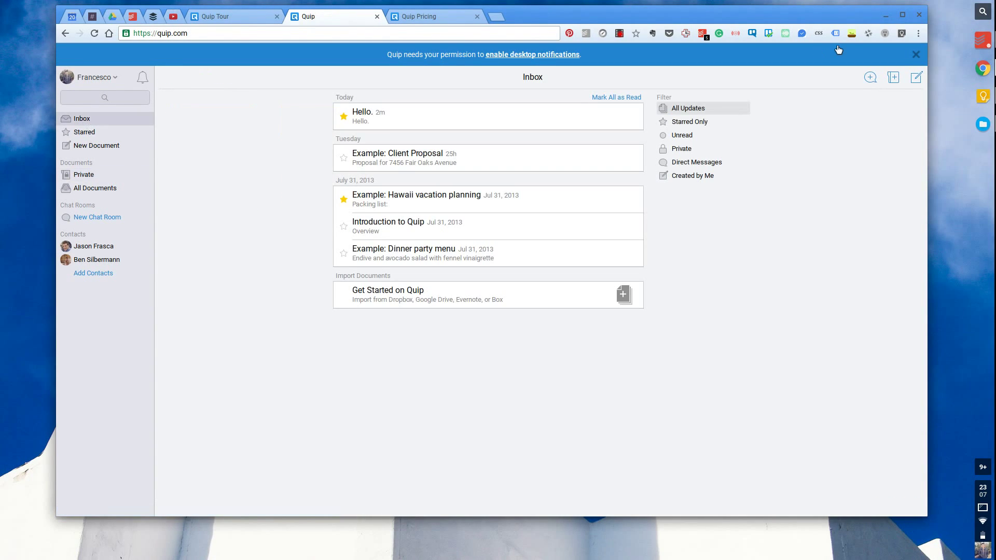
left_click(894, 80)
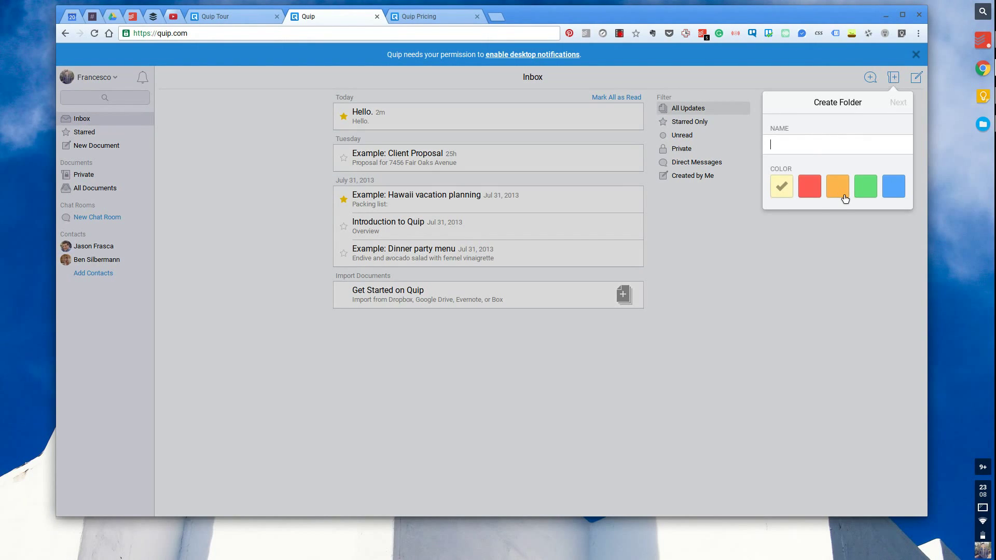
left_click(857, 232)
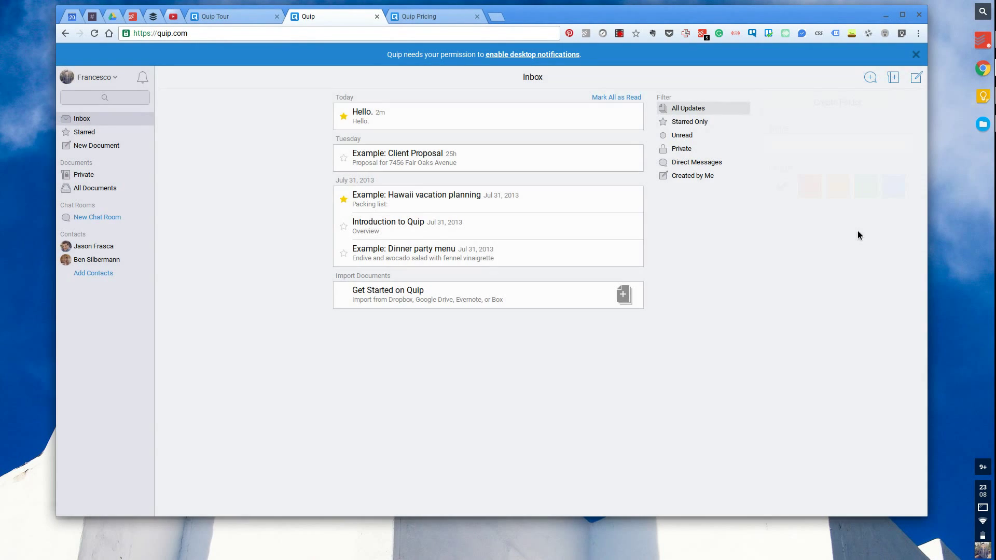
left_click(894, 79)
type("Hello")
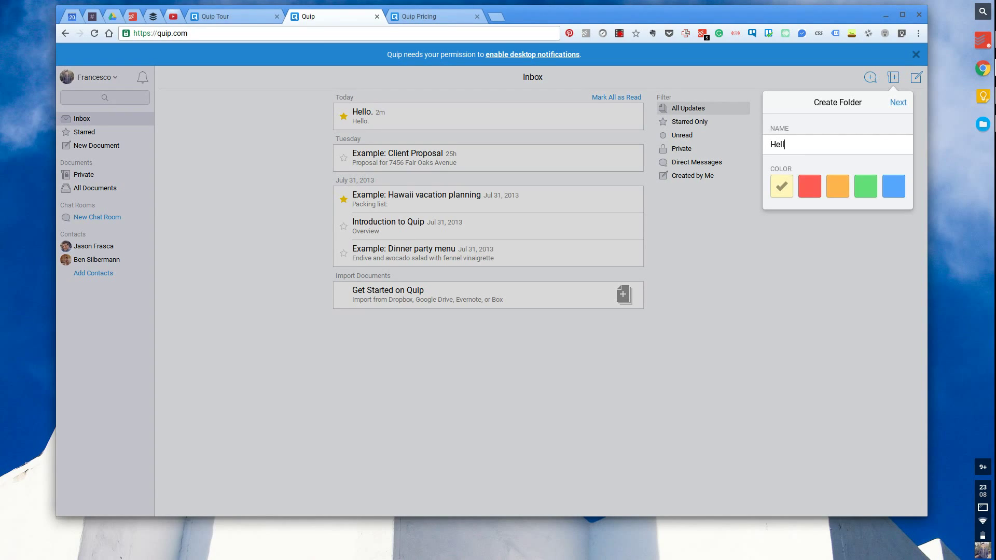
left_click(810, 186)
left_click(898, 103)
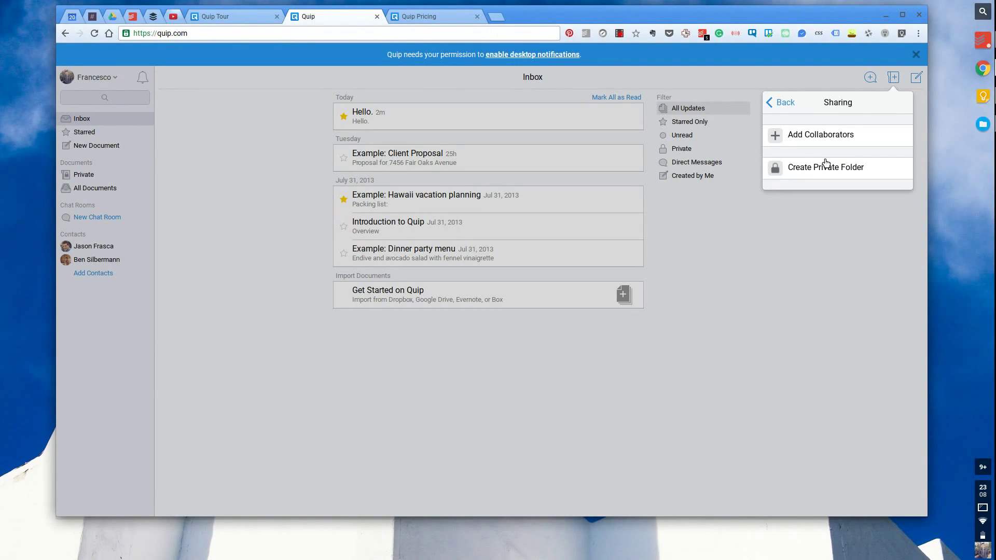
left_click(785, 103)
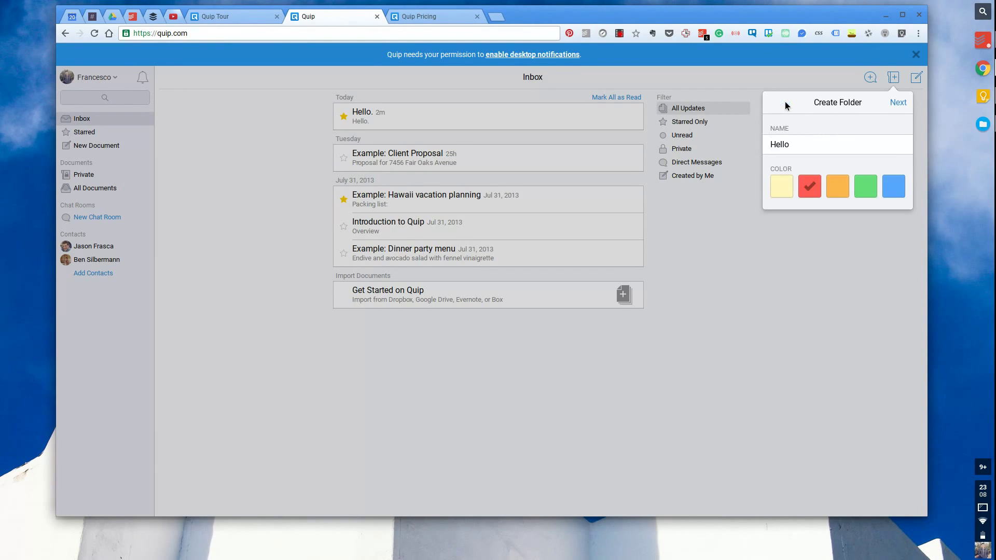
left_click(829, 252)
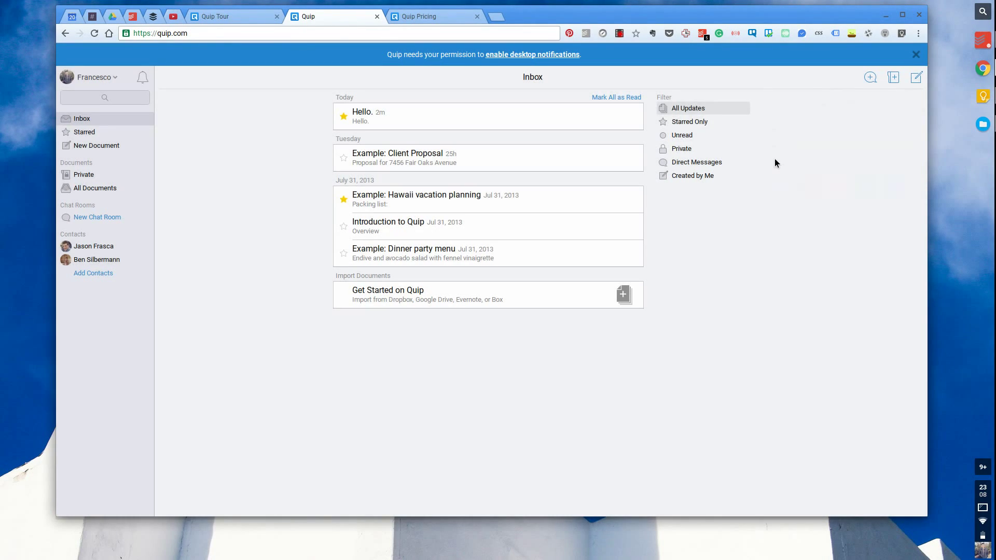
left_click(913, 78)
Step: Peek at Hawaii vacation planning, then open Dinner party menu, scroll it, and toggle its conversation panel
left_click(429, 203)
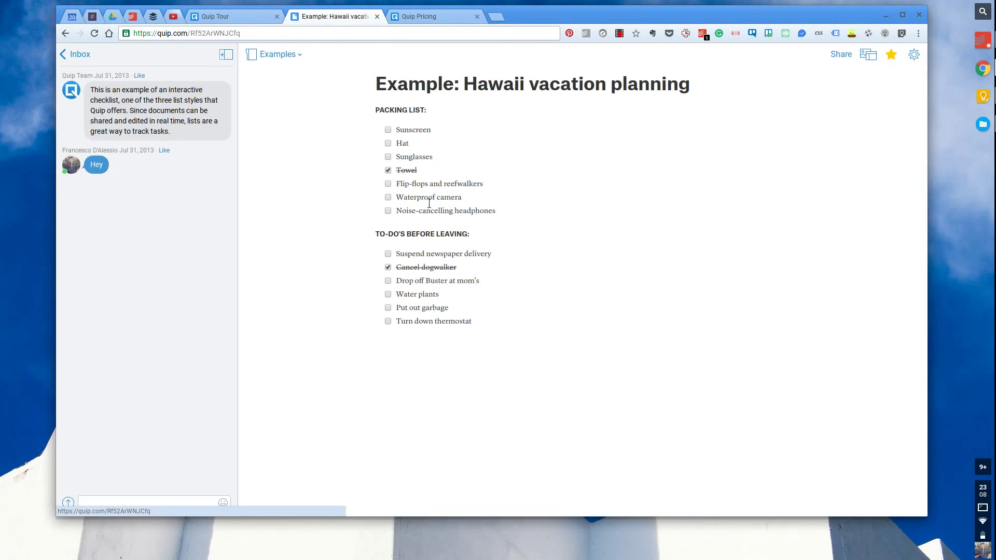
left_click(88, 54)
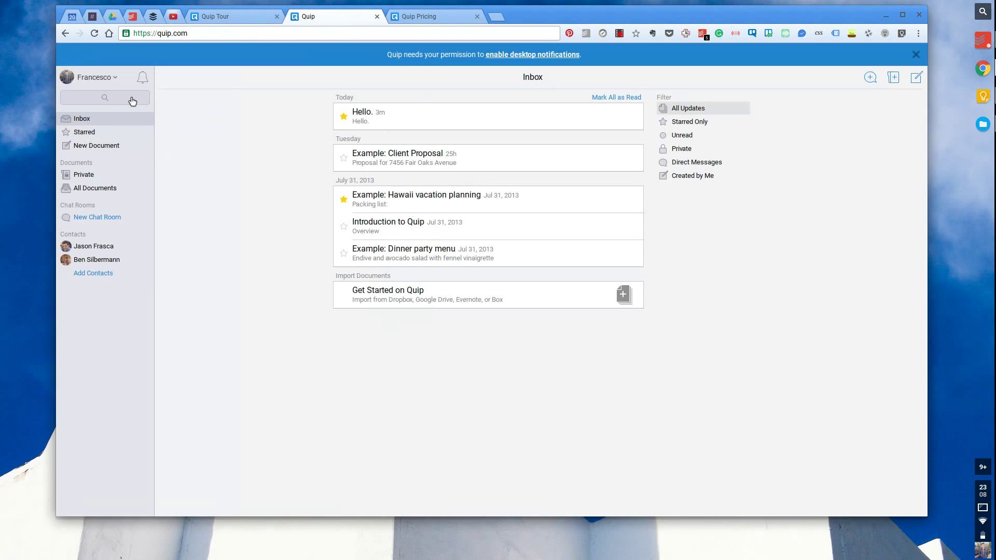
left_click(433, 255)
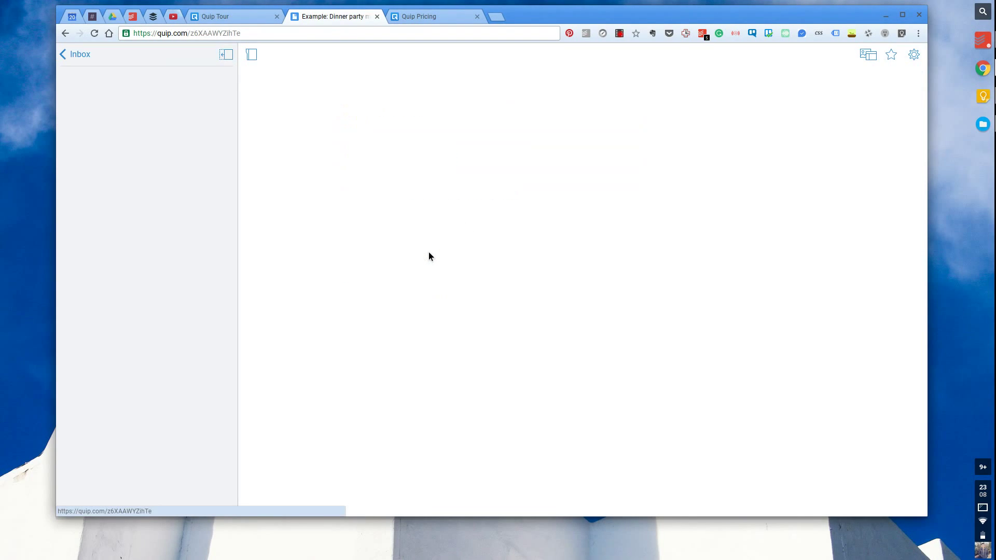
scroll(430, 254, "down", 5)
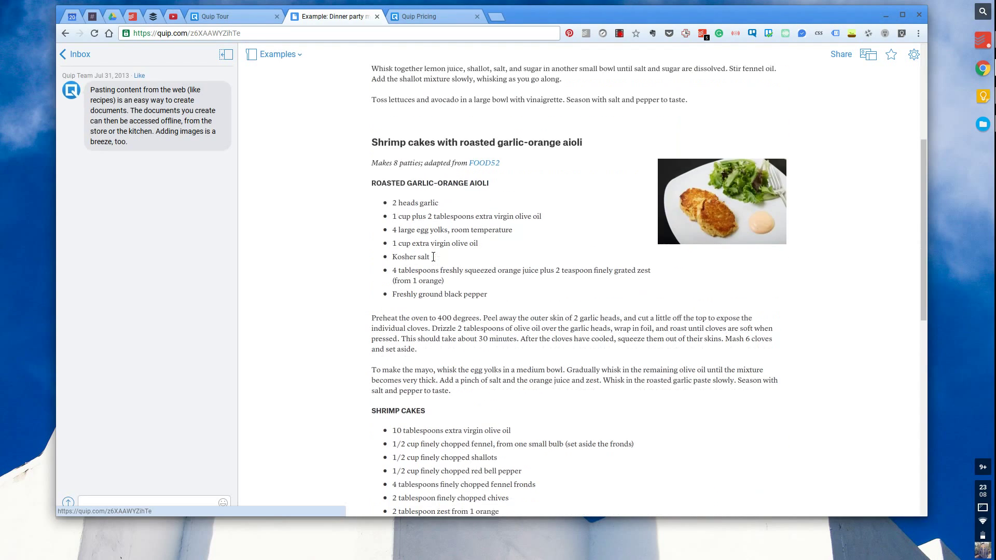
scroll(434, 256, "up", 5)
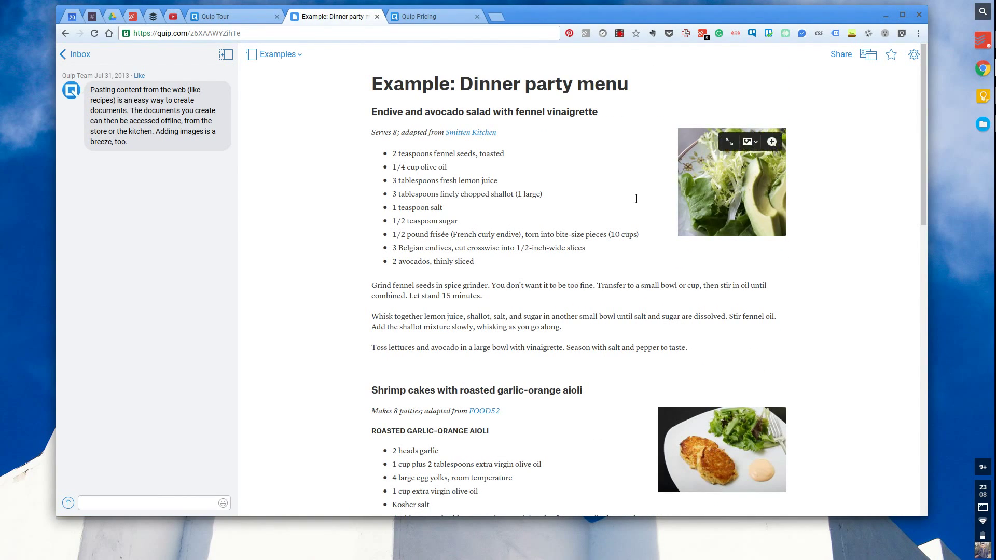
scroll(515, 249, "down", 15)
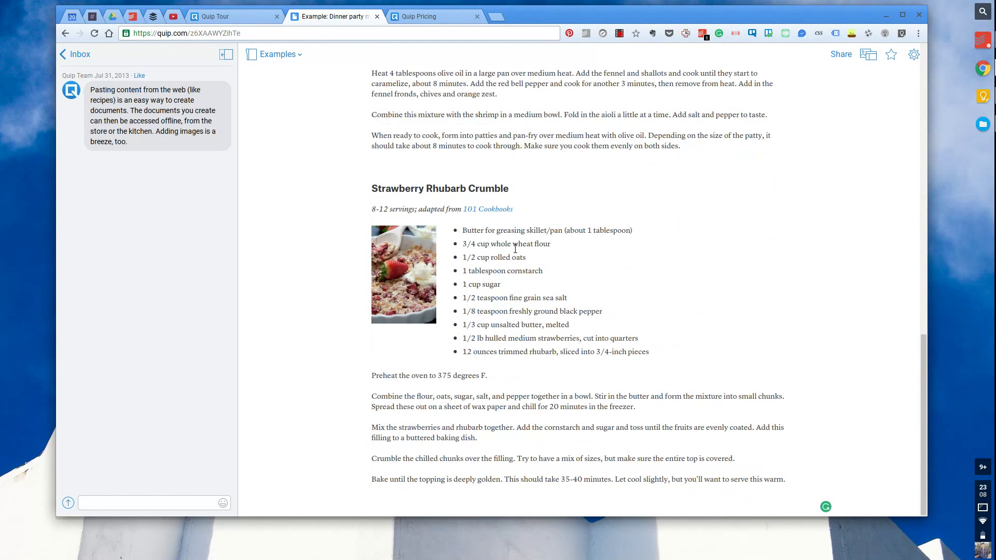
scroll(515, 248, "up", 15)
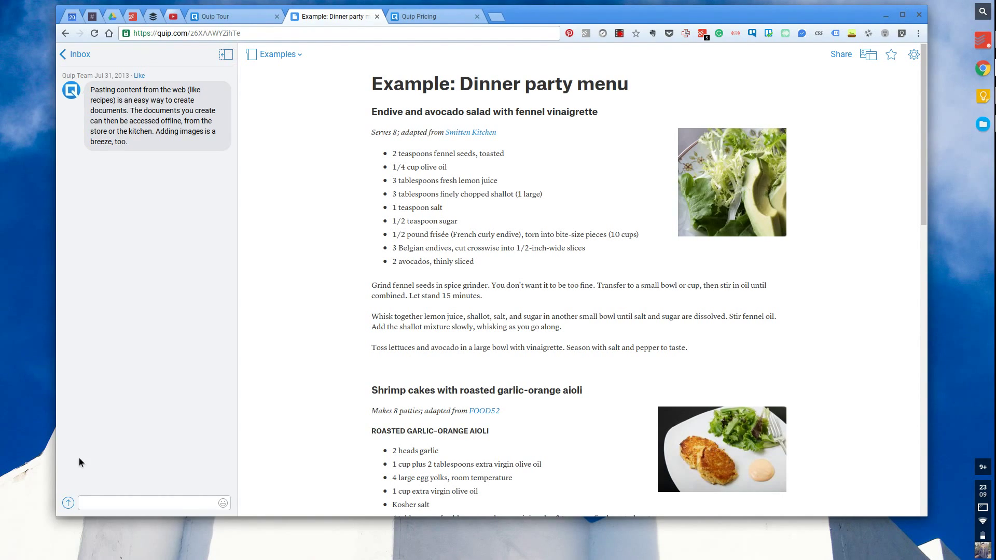
left_click(226, 54)
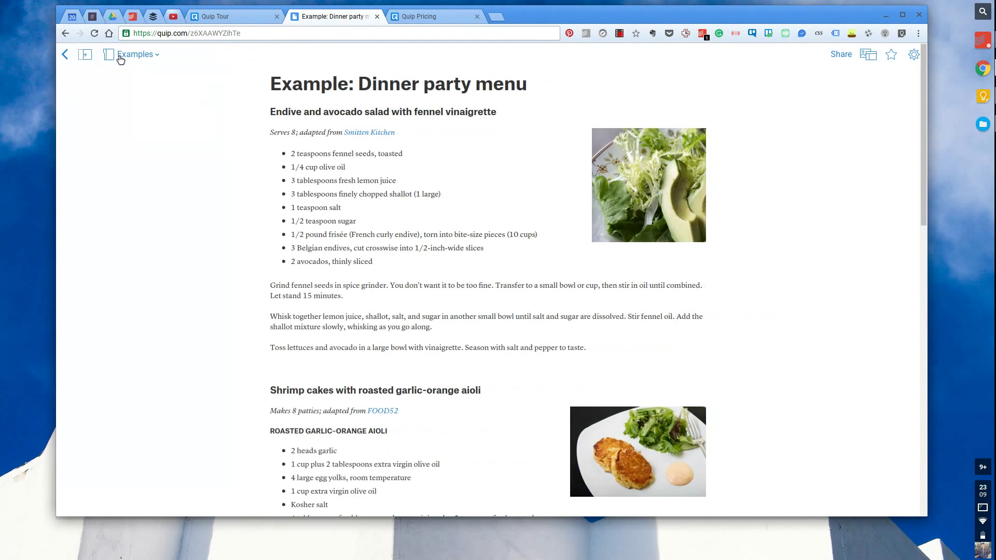
left_click(86, 54)
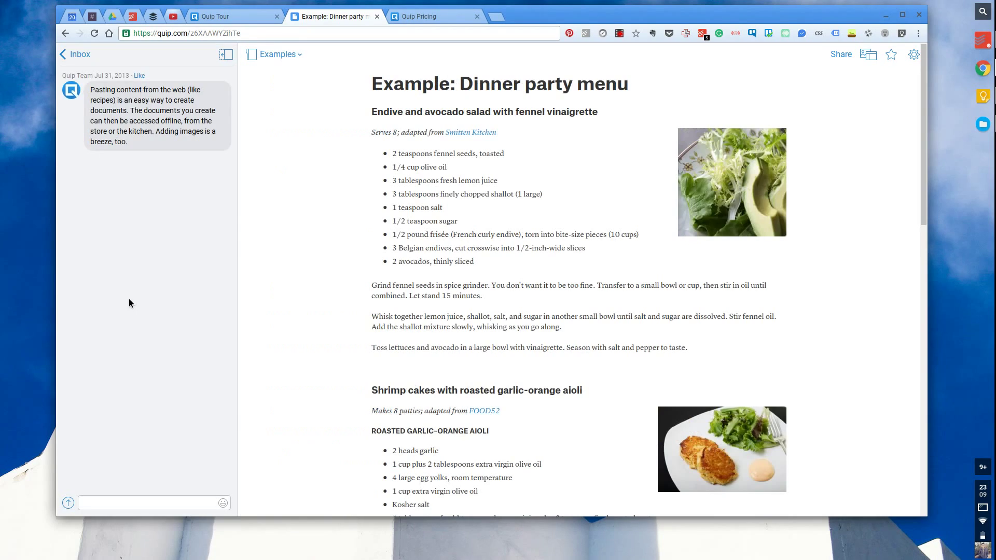
Step: Return to the Inbox list, starting and then cancelling a new chat room
left_click(86, 61)
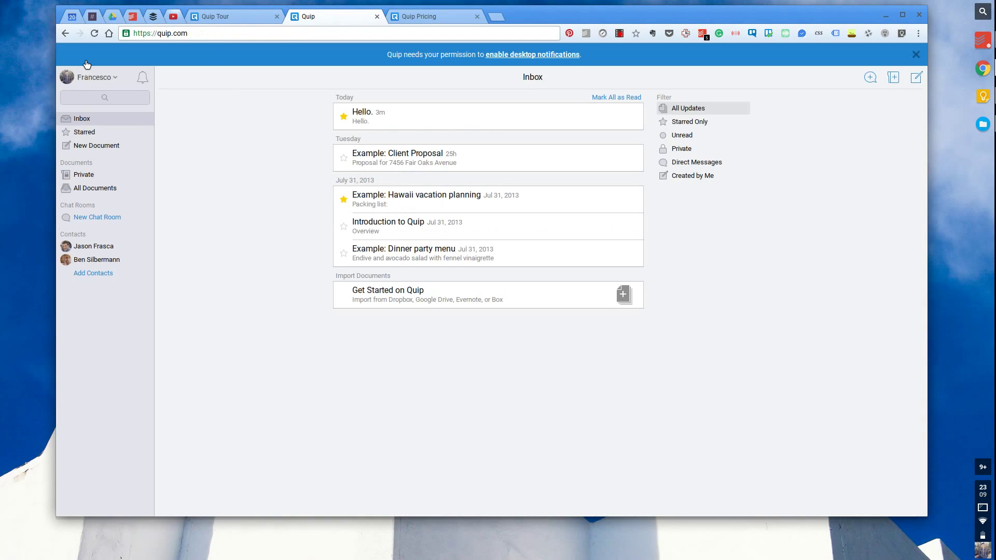
left_click(114, 221)
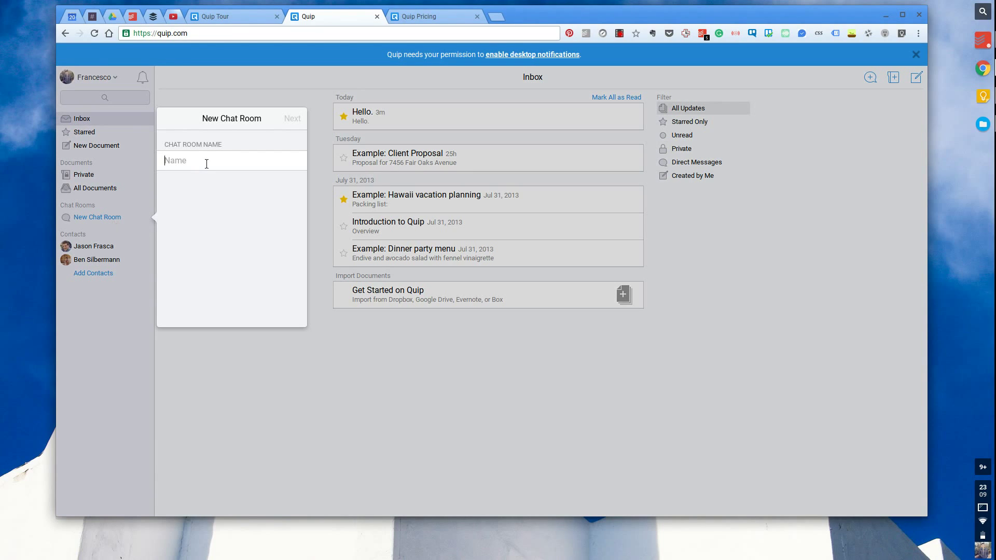
left_click(263, 101)
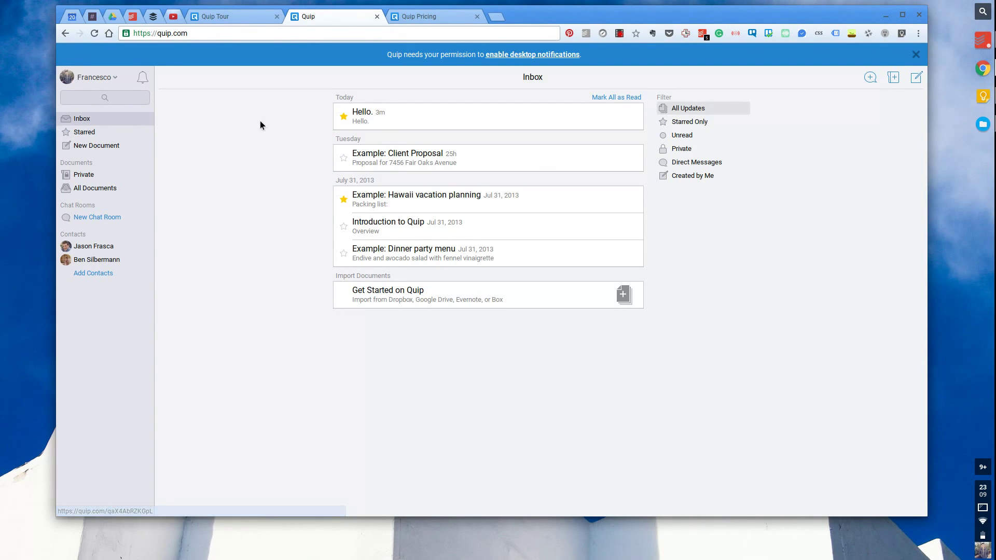
left_click(144, 82)
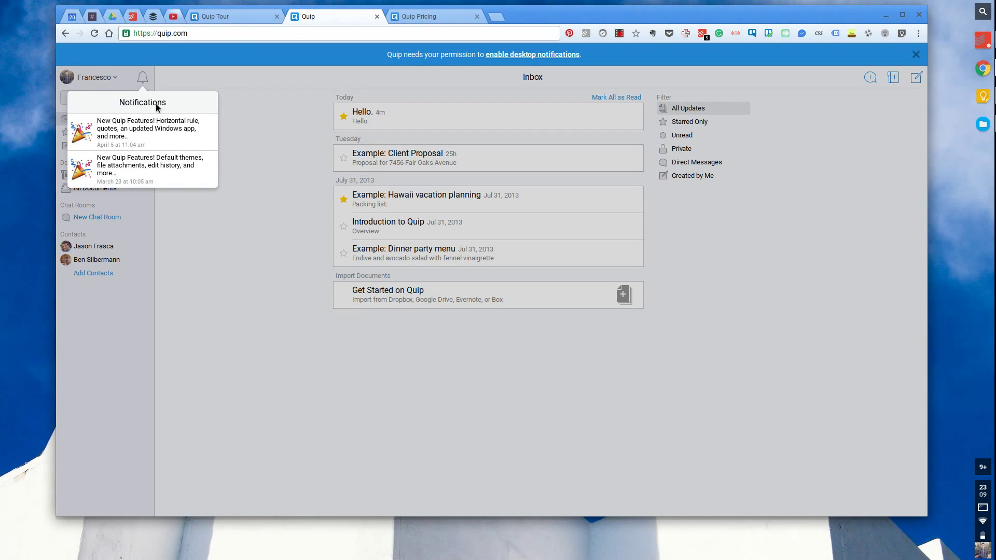
left_click(266, 126)
left_click(115, 79)
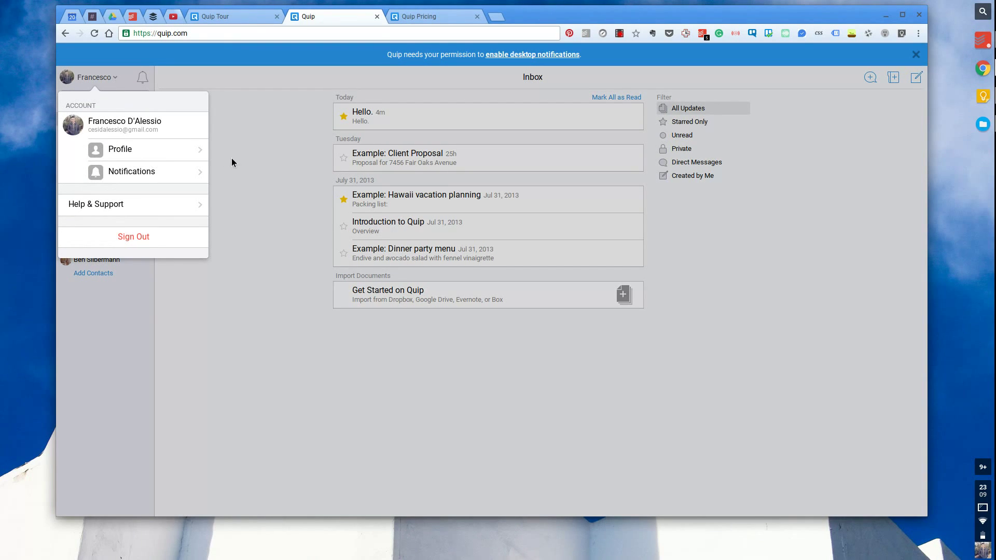
left_click(263, 164)
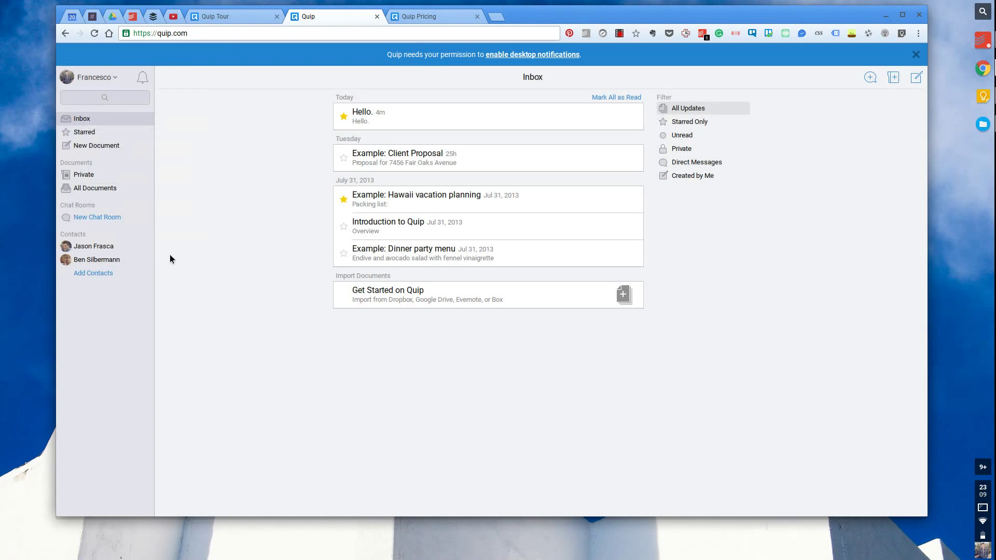
left_click(100, 245)
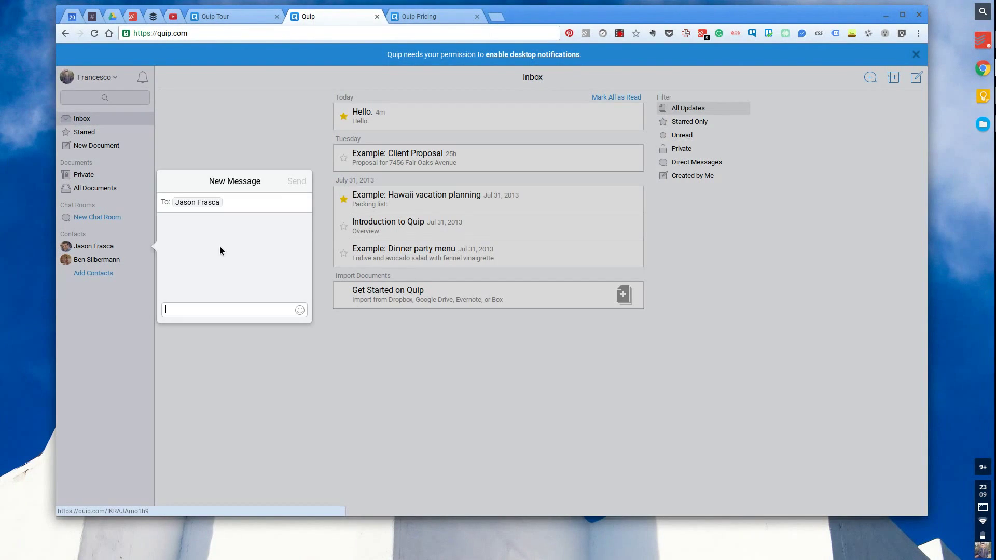
left_click(243, 151)
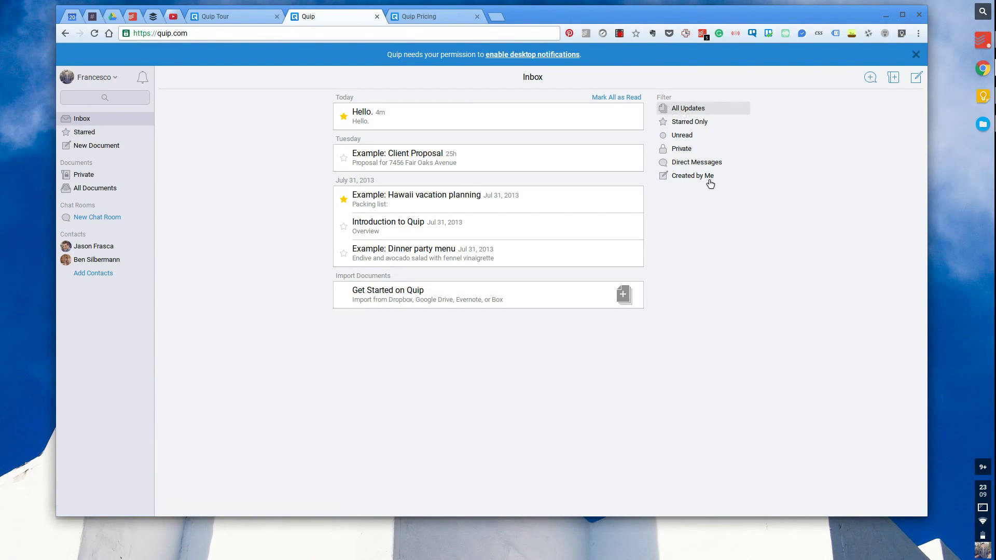
left_click(694, 140)
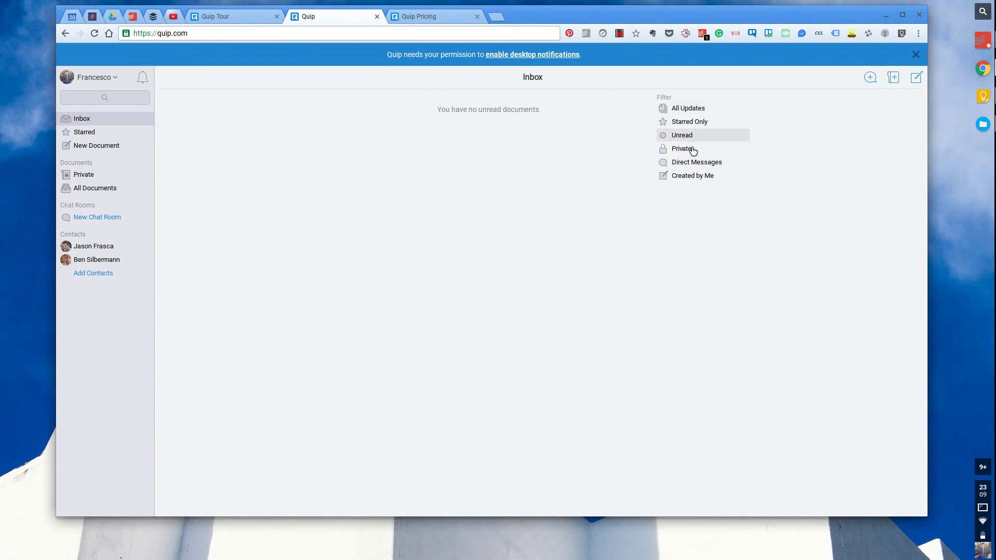
left_click(692, 151)
left_click(691, 163)
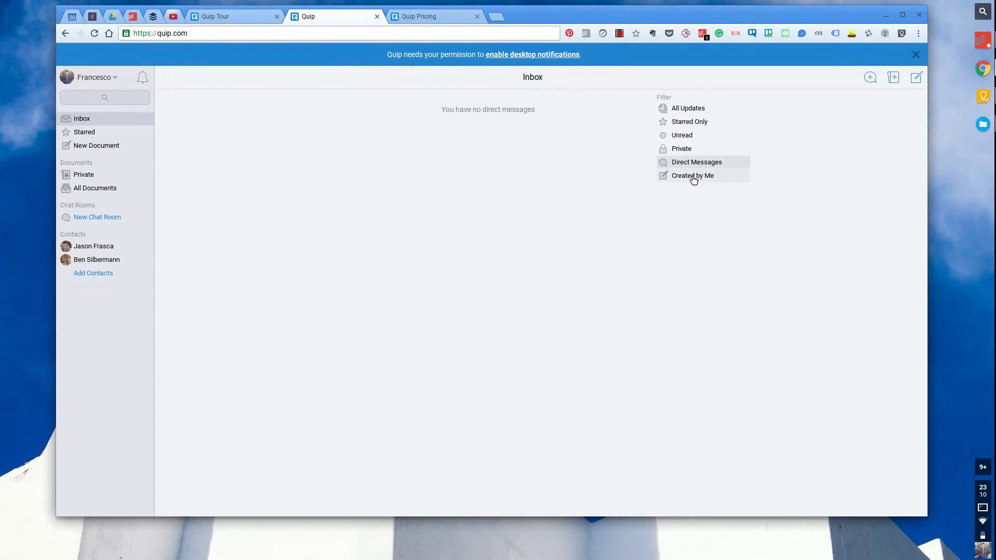
left_click(692, 177)
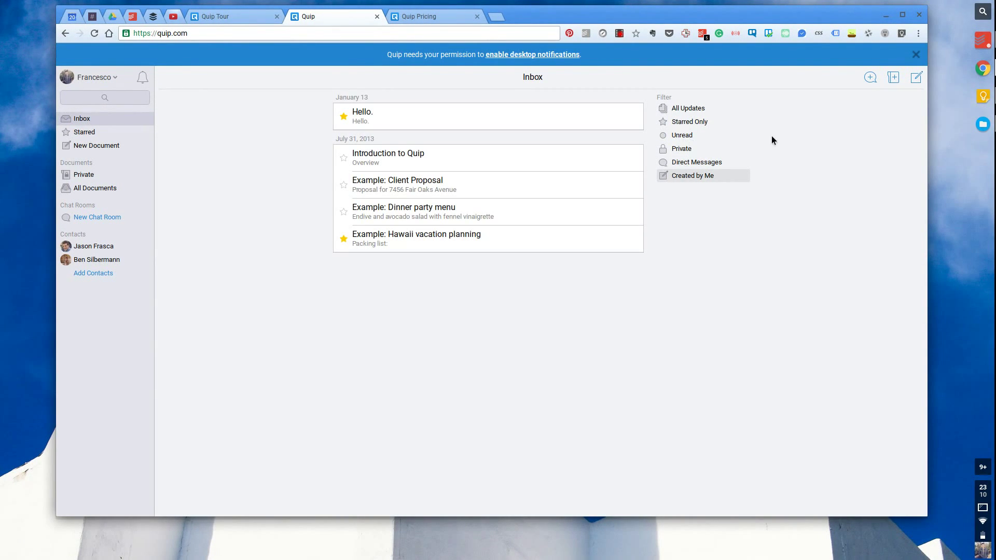
left_click(699, 113)
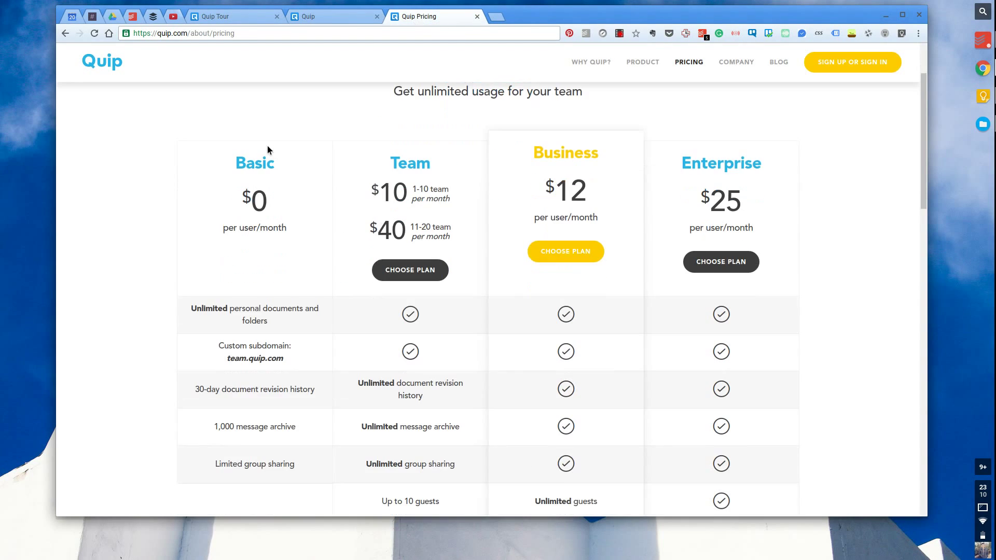
scroll(267, 149, "down", 2)
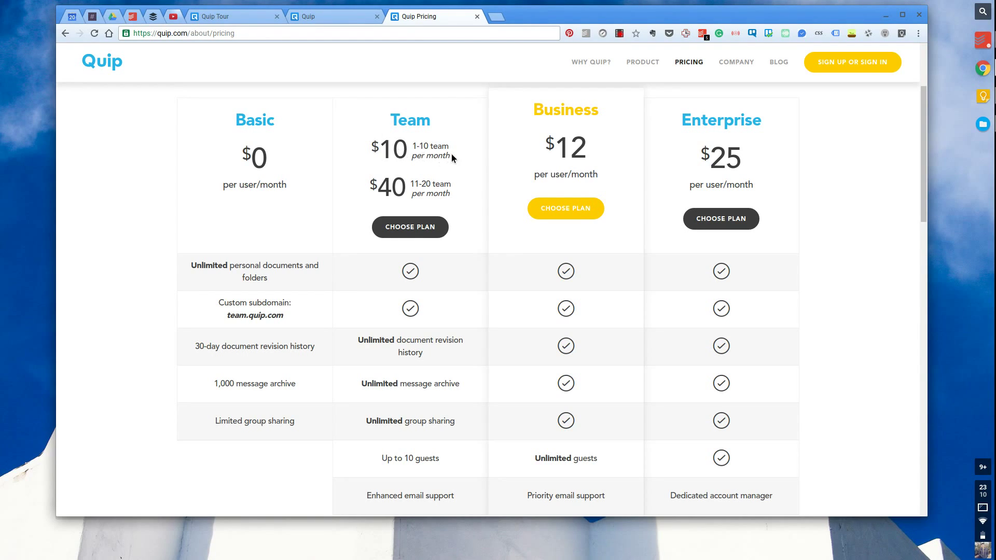
scroll(404, 244, "down", 1)
scroll(404, 243, "down", 2)
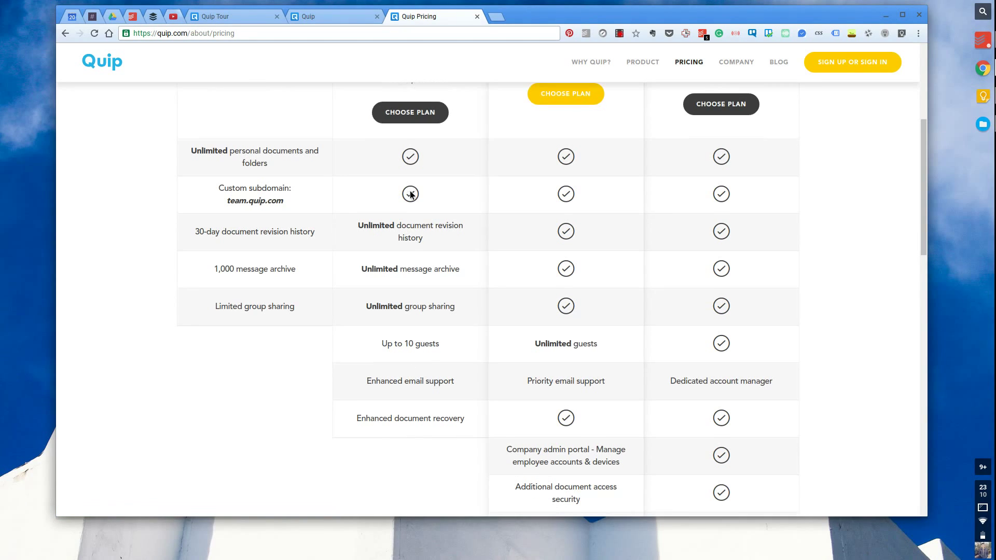
scroll(410, 194, "down", 3)
scroll(409, 194, "up", 4)
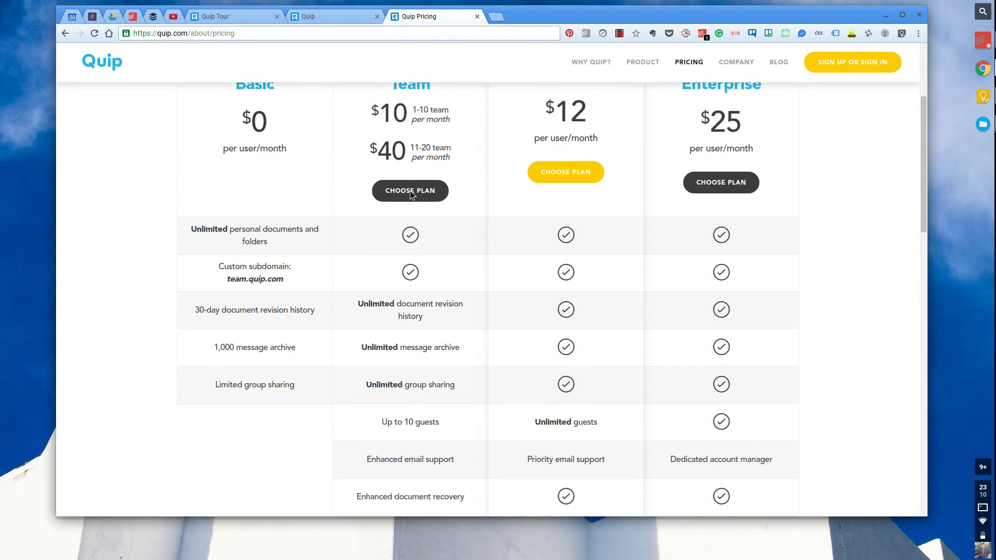
scroll(410, 191, "up", 2)
scroll(410, 191, "down", 1)
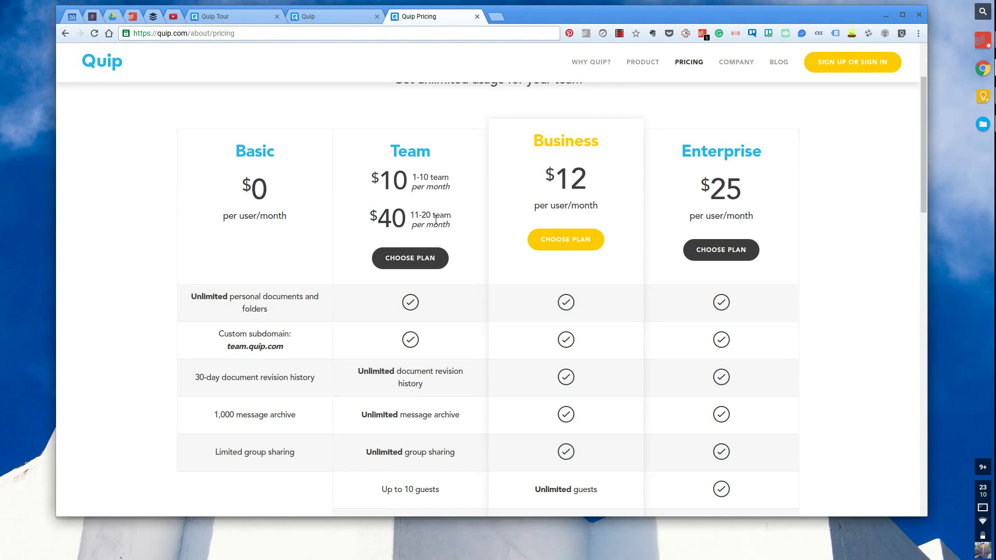
scroll(599, 191, "down", 4)
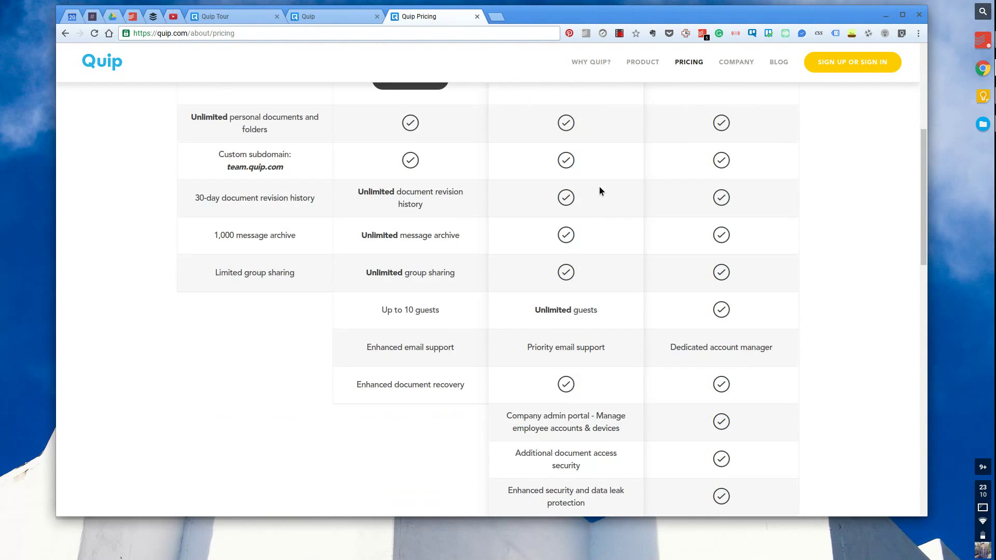
scroll(599, 191, "up", 4)
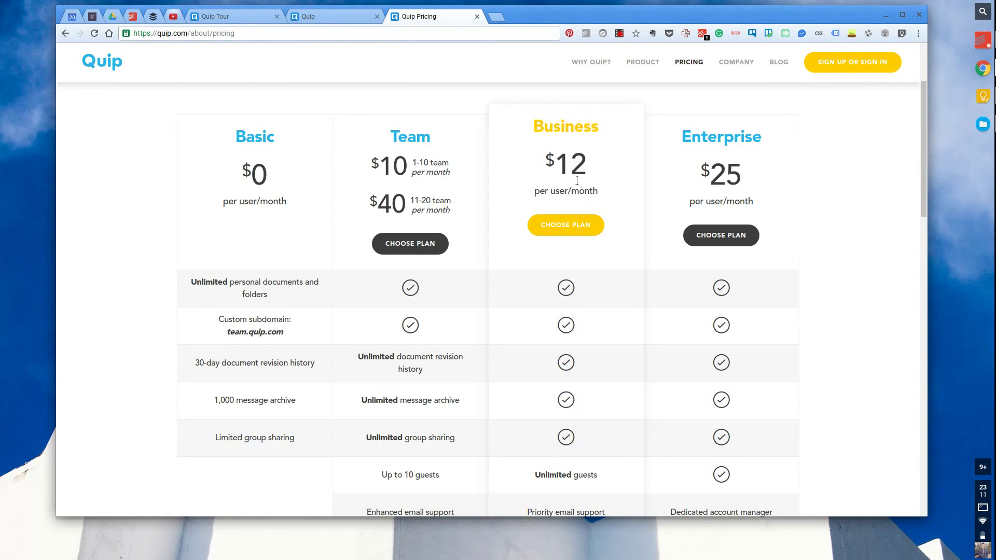
scroll(573, 179, "down", 5)
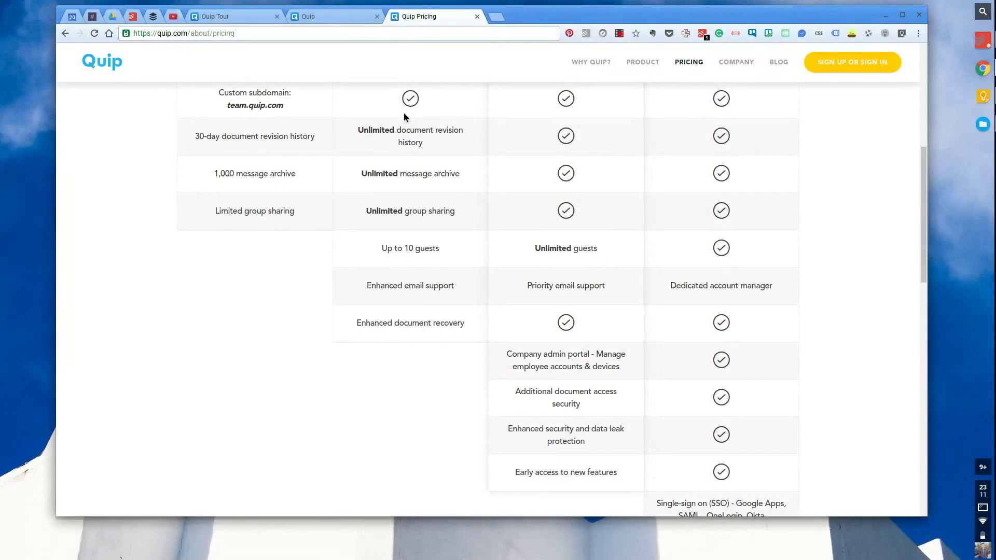
scroll(528, 231, "down", 1)
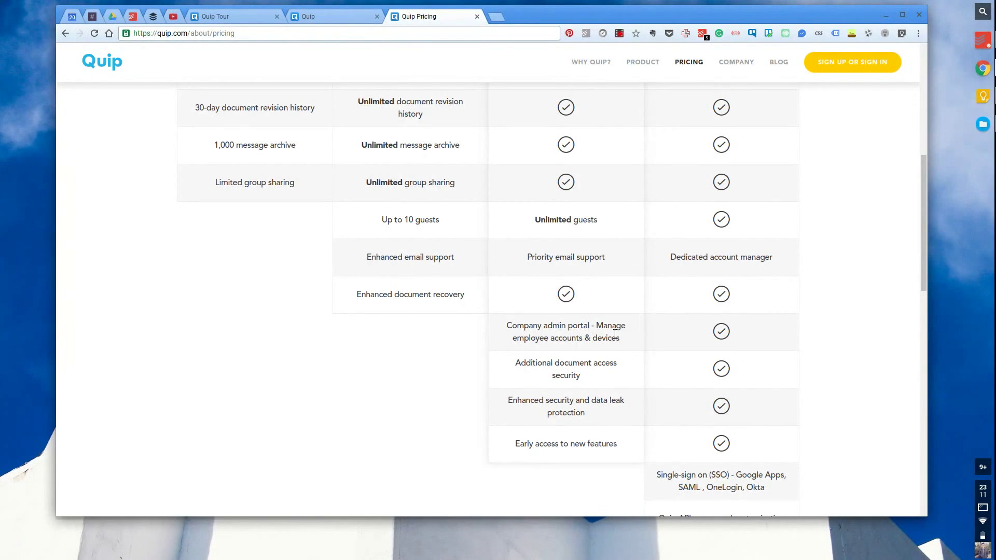
scroll(614, 333, "up", 8)
scroll(739, 310, "down", 3)
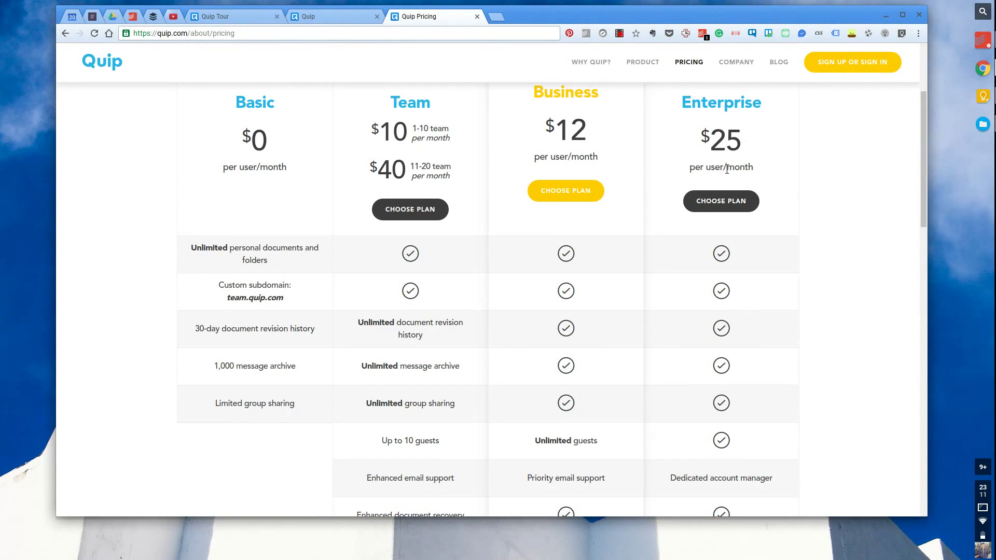
scroll(724, 172, "down", 3)
scroll(718, 164, "down", 5)
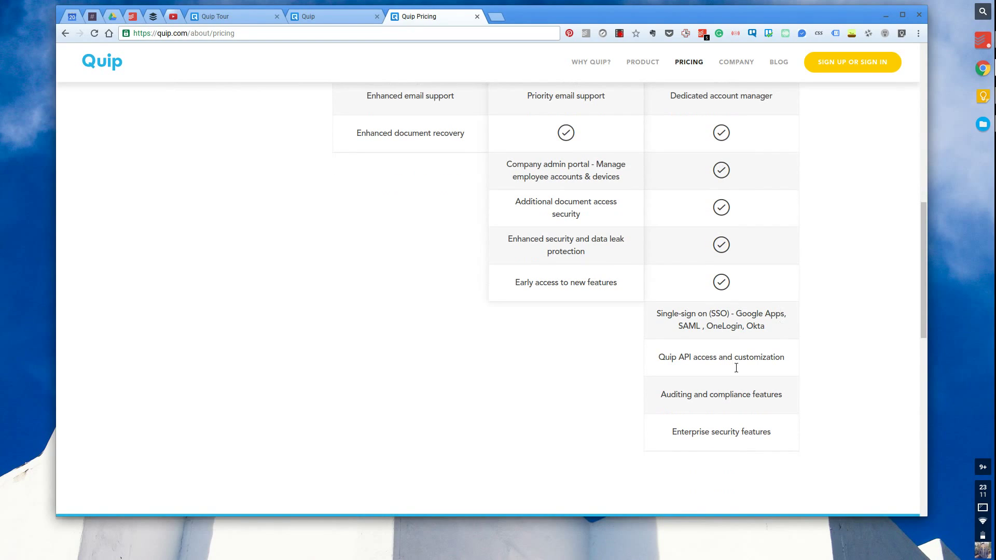
scroll(743, 363, "up", 3)
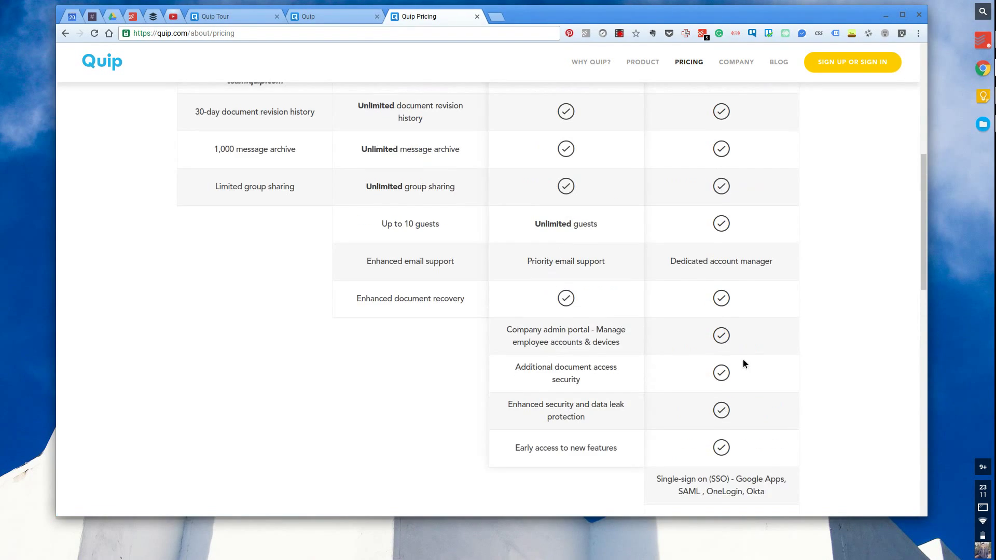
scroll(743, 359, "up", 6)
scroll(743, 359, "down", 6)
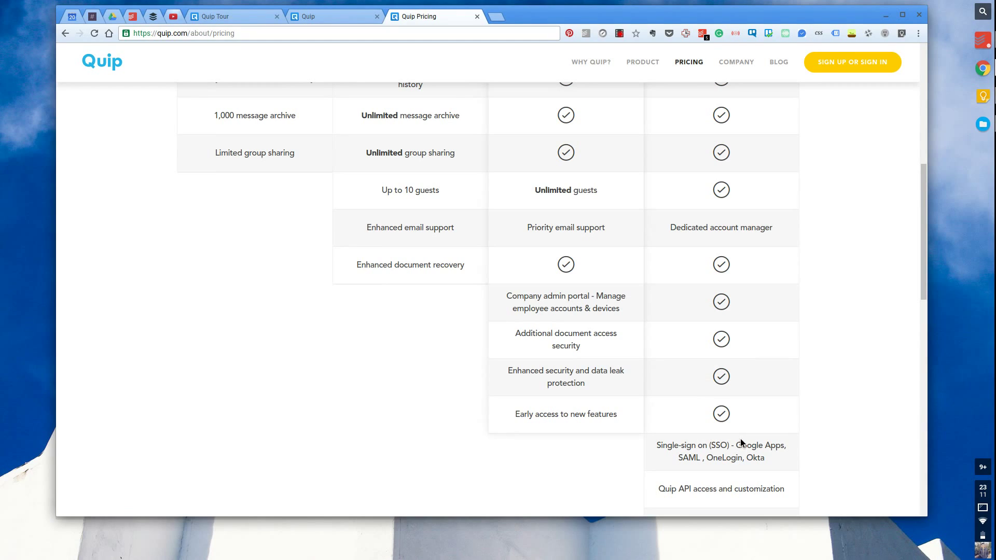
scroll(704, 433, "up", 10)
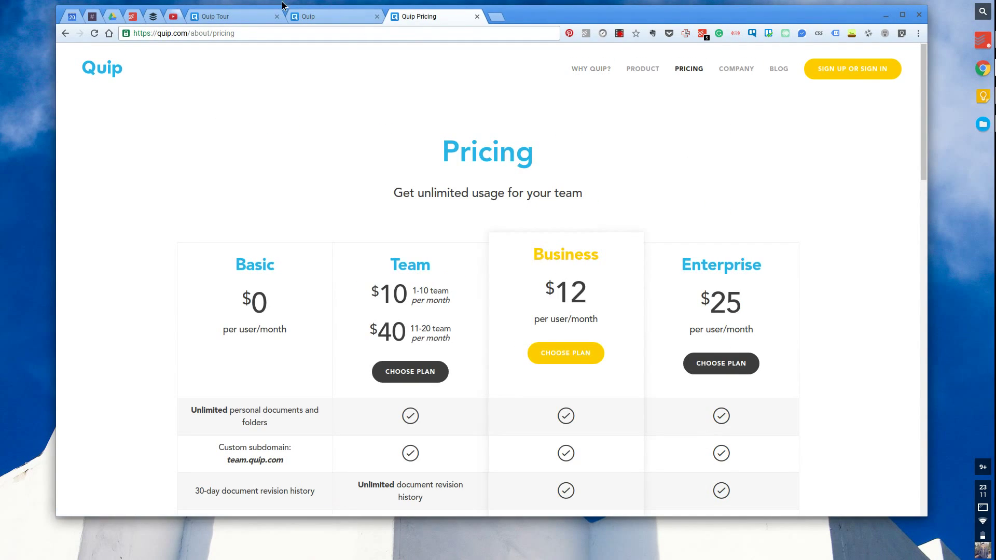
Step: Switch to the Quip Tour tab and scroll through its sections, ending back at the top
left_click(240, 16)
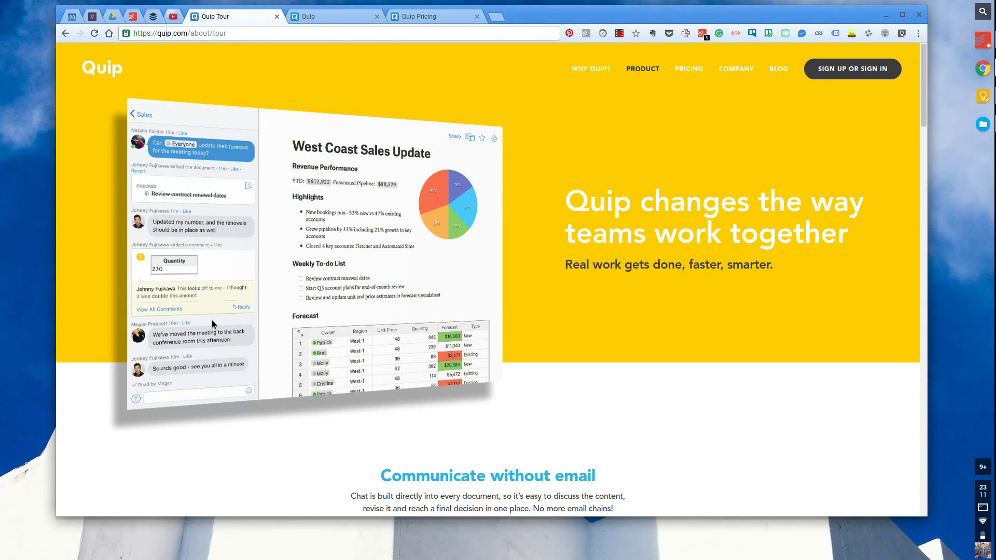
scroll(211, 322, "down", 10)
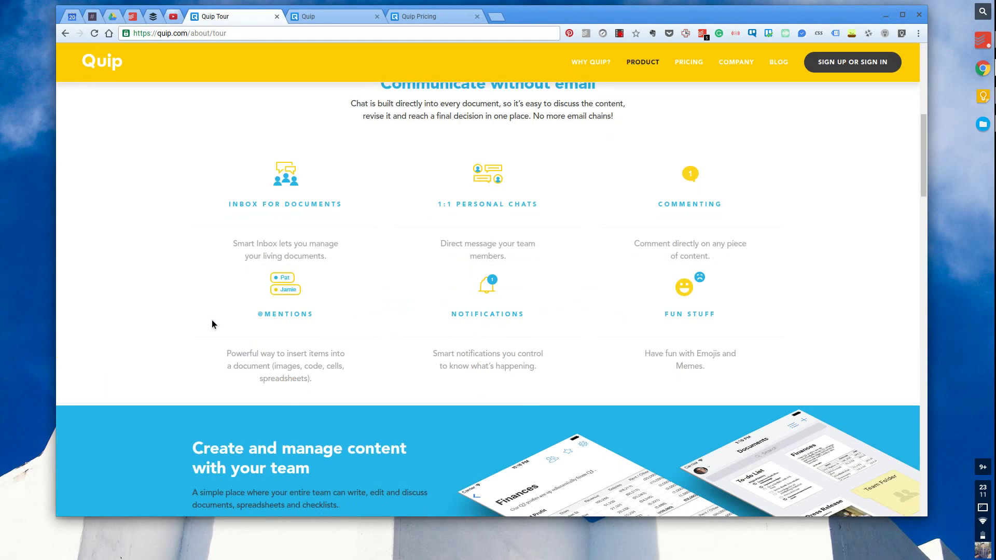
scroll(211, 322, "down", 8)
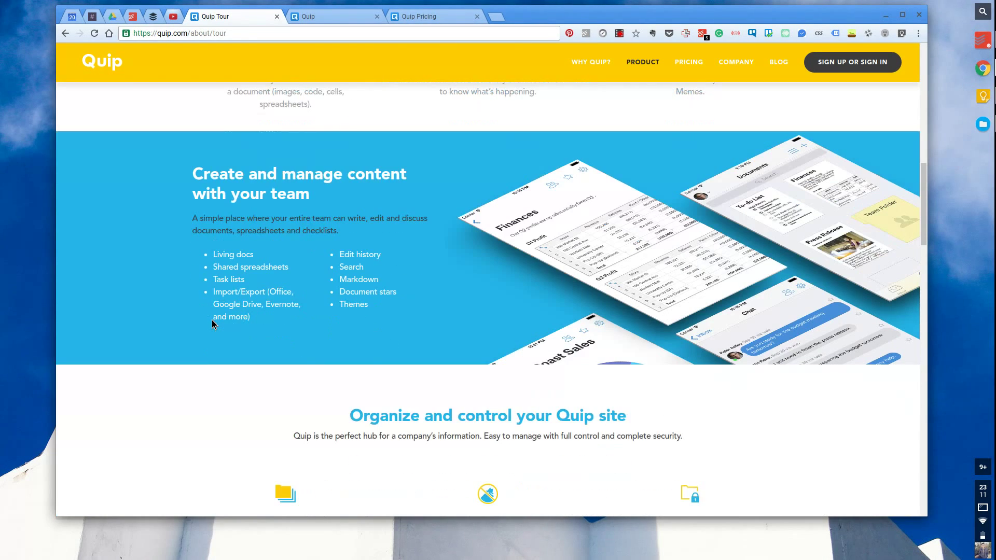
scroll(212, 321, "up", 2)
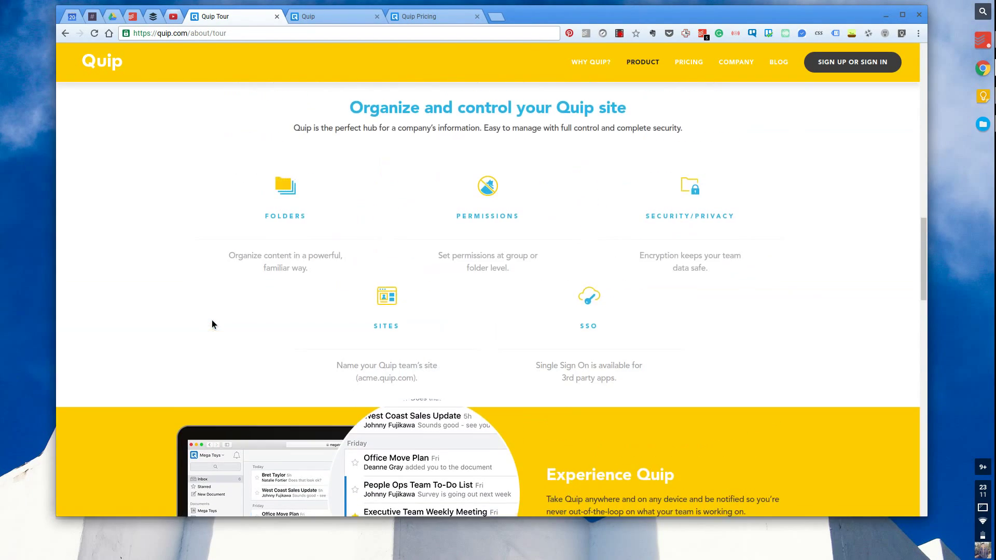
scroll(211, 321, "down", 4)
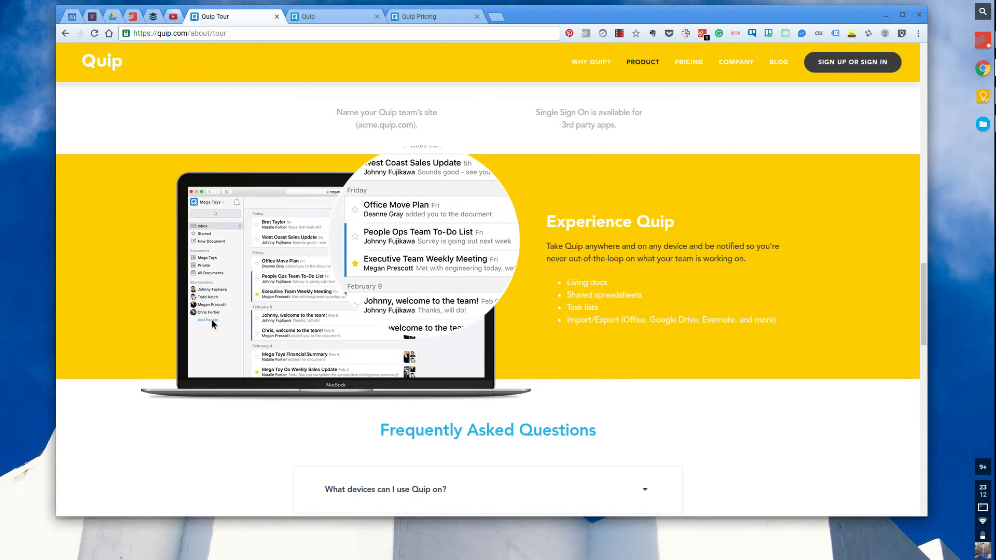
scroll(211, 319, "up", 10)
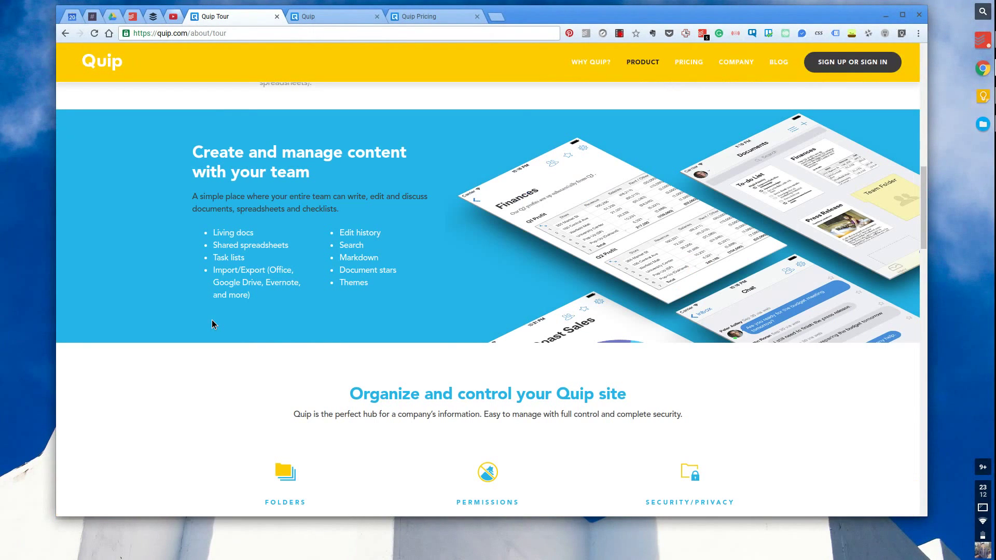
scroll(212, 324, "down", 1)
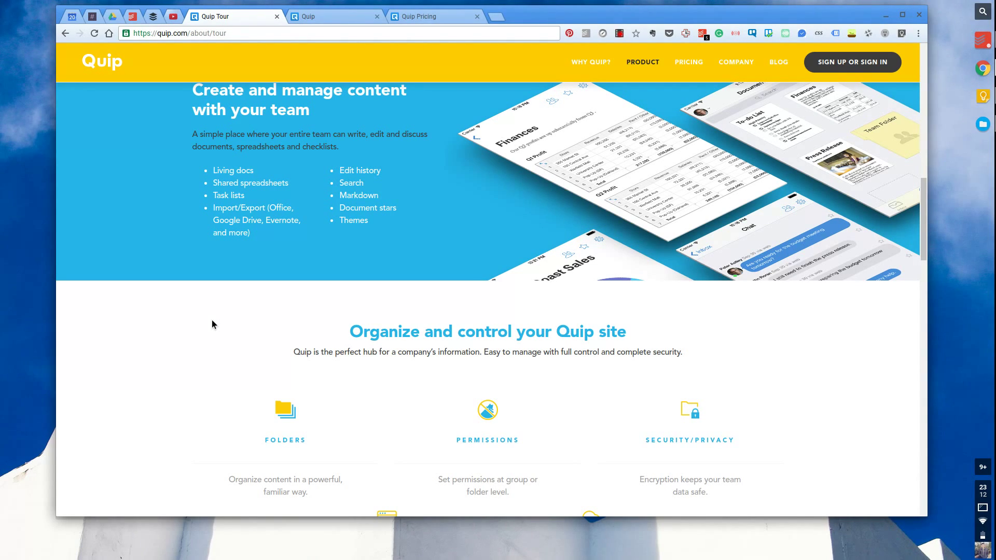
scroll(212, 319, "up", 20)
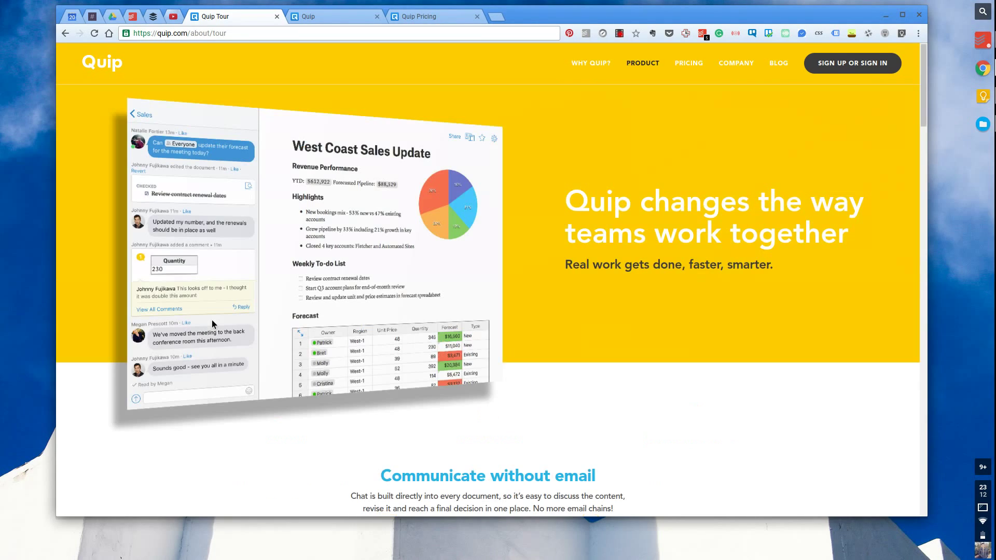